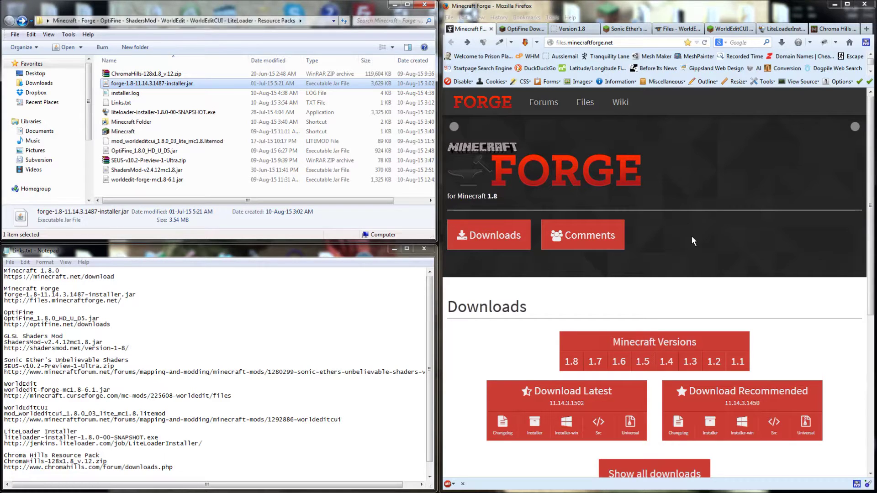
Step: Locate Forge build 11.14.3.1487 in the full Forge downloads list, then go to the WorldEdit files page
{"action": "left_click", "coordinate": [870, 114]}
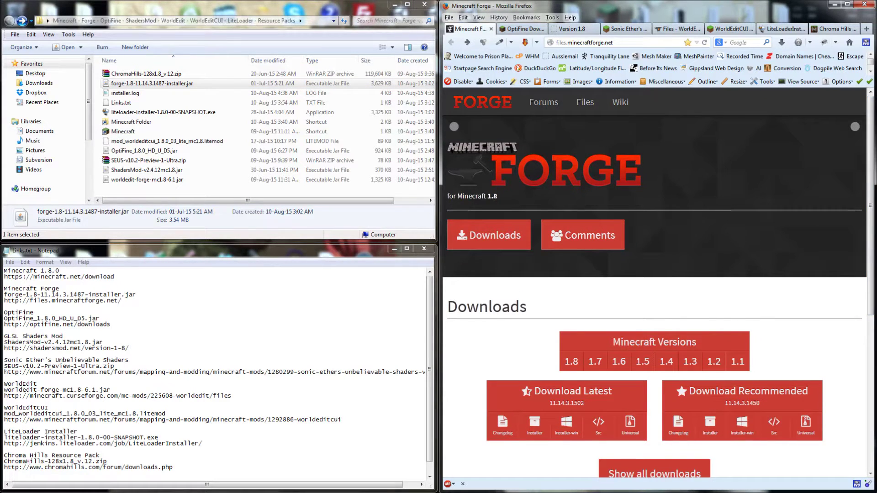
{"action": "scroll", "coordinate": [870, 227], "scroll_direction": "down", "scroll_amount": 3}
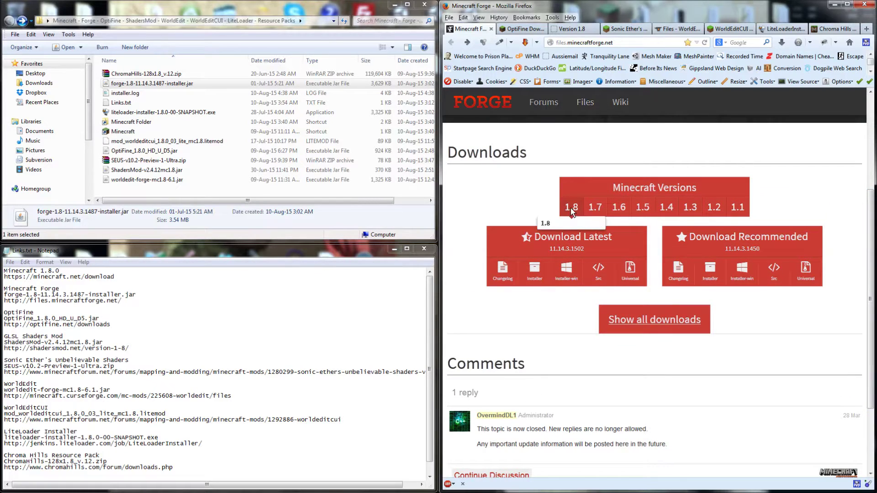
{"action": "left_click", "coordinate": [653, 319]}
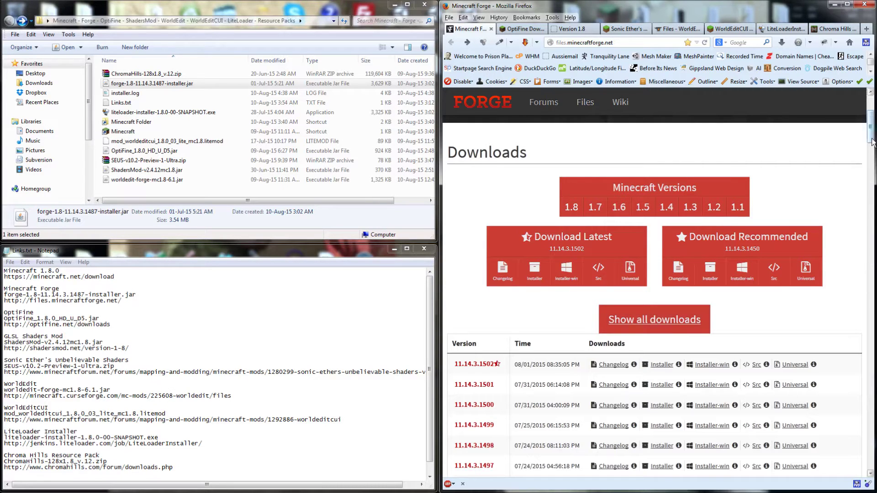
{"action": "scroll", "coordinate": [871, 145], "scroll_direction": "down", "scroll_amount": 3}
{"action": "scroll", "coordinate": [871, 145], "scroll_direction": "down", "scroll_amount": 3}
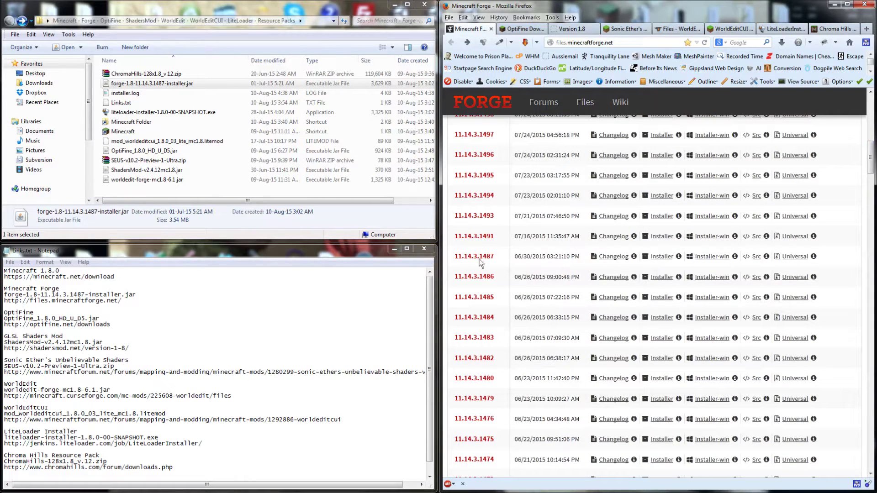
{"action": "left_click_drag", "start_coordinate": [479, 257], "coordinate": [494, 260]}
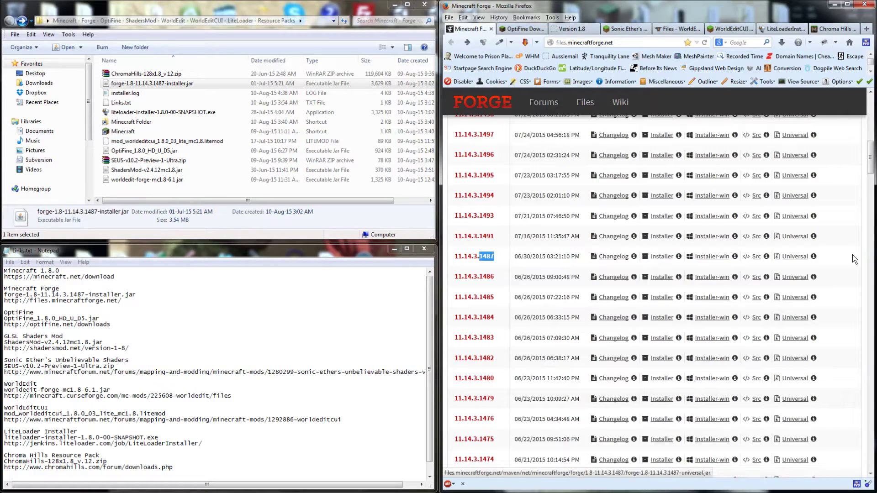
{"action": "left_click_drag", "start_coordinate": [871, 159], "coordinate": [874, 120]}
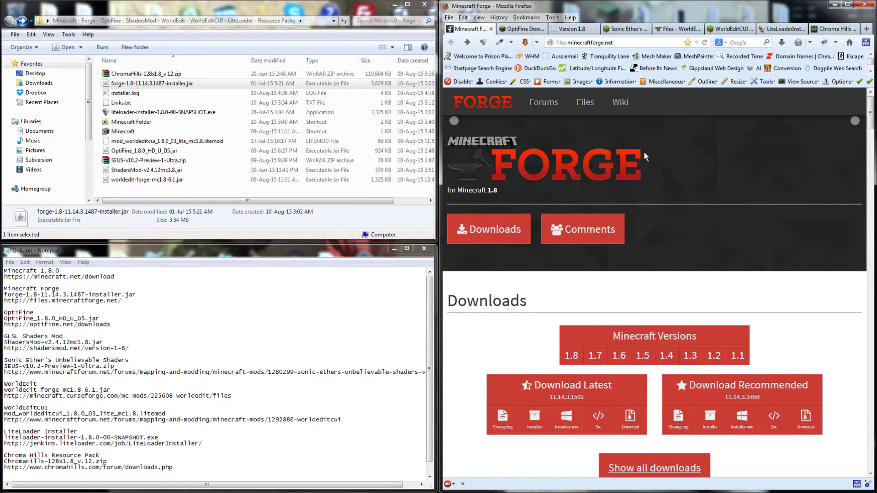
{"action": "left_click", "coordinate": [679, 30]}
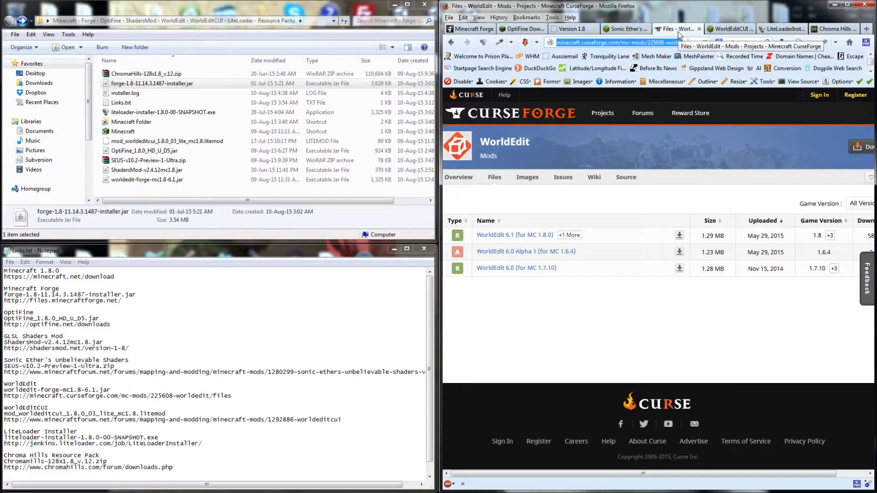
Step: Check the OptiFine 1.8.0 HD U D5 download, then bring up the Shaders Mod page for Minecraft 1.8
{"action": "left_click", "coordinate": [522, 32]}
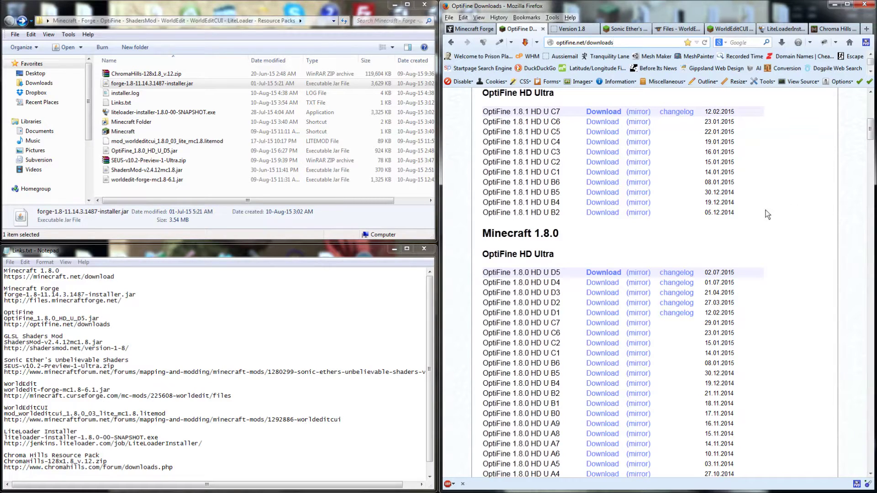
{"action": "left_click_drag", "start_coordinate": [870, 132], "coordinate": [871, 108]}
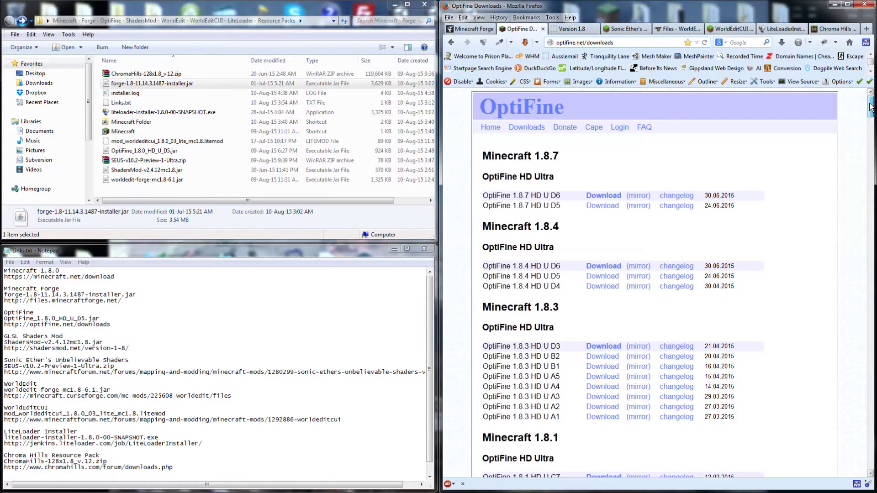
{"action": "left_click_drag", "start_coordinate": [870, 107], "coordinate": [874, 134]}
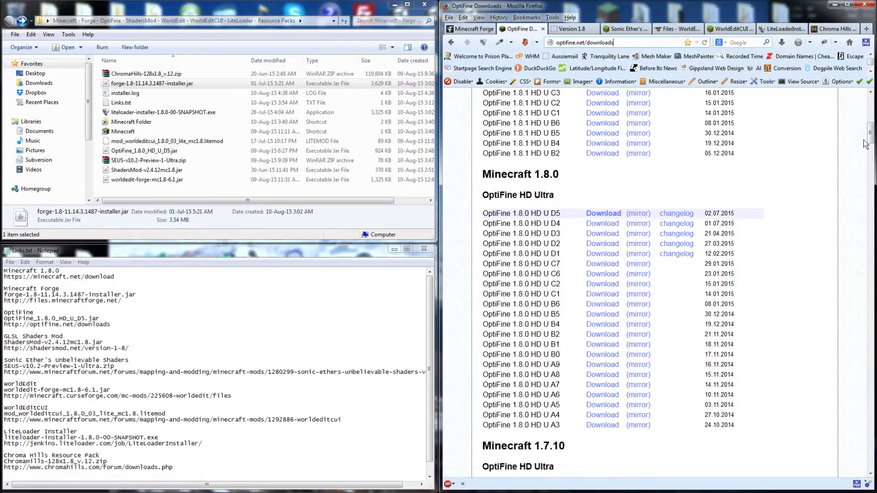
{"action": "left_click_drag", "start_coordinate": [870, 138], "coordinate": [871, 102]}
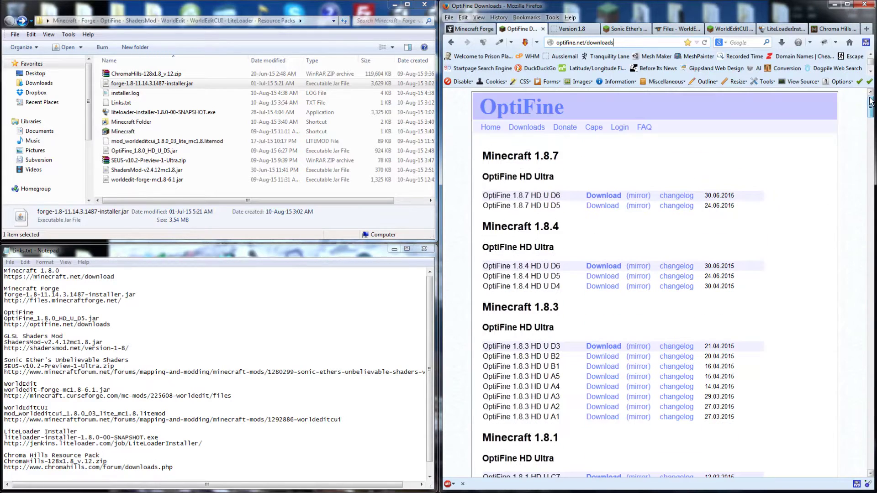
{"action": "left_click", "coordinate": [571, 29]}
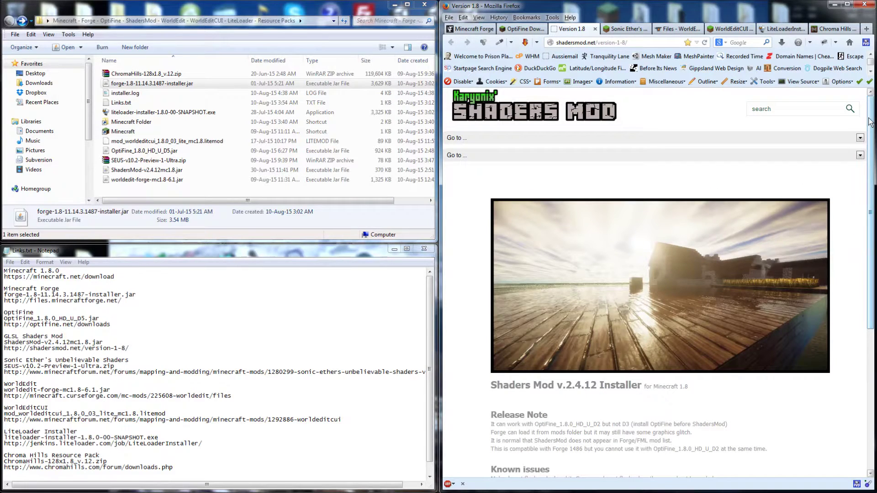
Step: Download the ShadersMod v2.4.12 installer
{"action": "left_click_drag", "start_coordinate": [871, 121], "coordinate": [871, 265]}
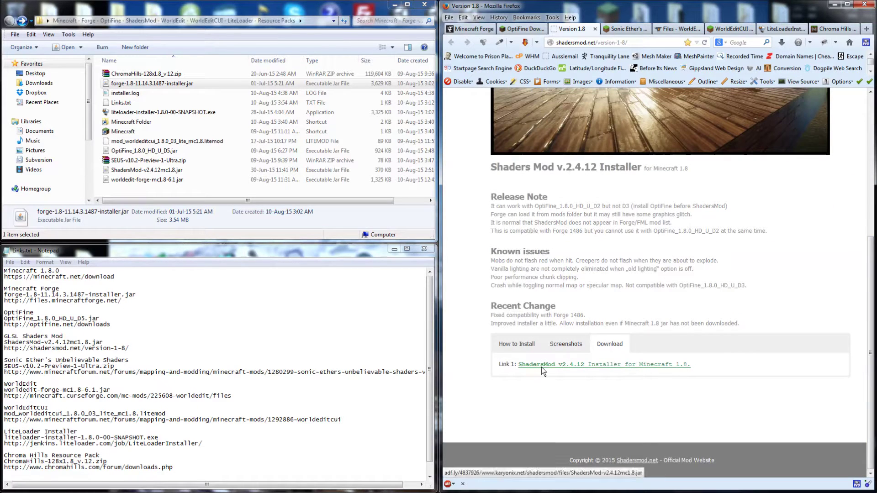
{"action": "left_click", "coordinate": [592, 370]}
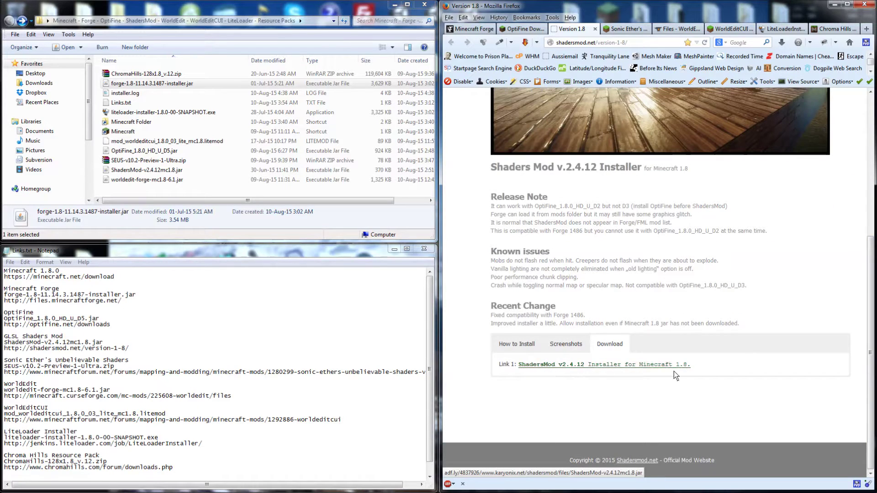
{"action": "scroll", "coordinate": [843, 297], "scroll_direction": "up", "scroll_amount": 5}
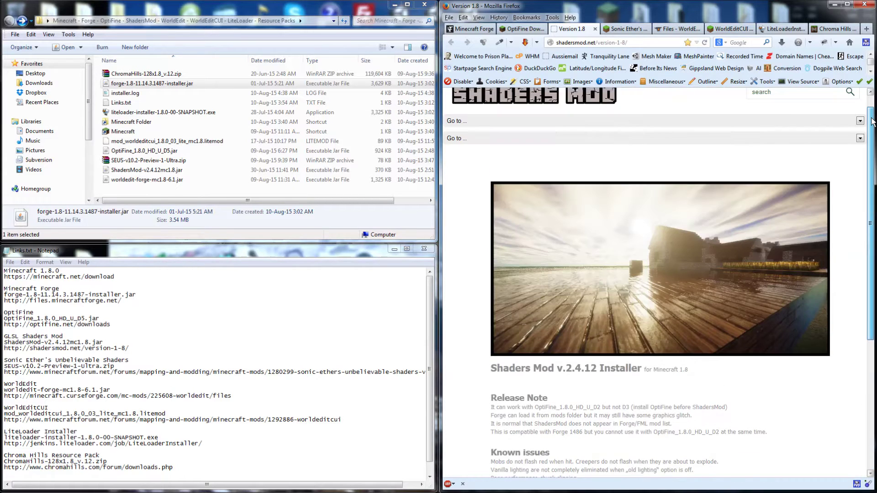
Step: Review the SEUS v10.2 Preview 1 downloads, then return to the WorldEdit files page
{"action": "left_click", "coordinate": [623, 31]}
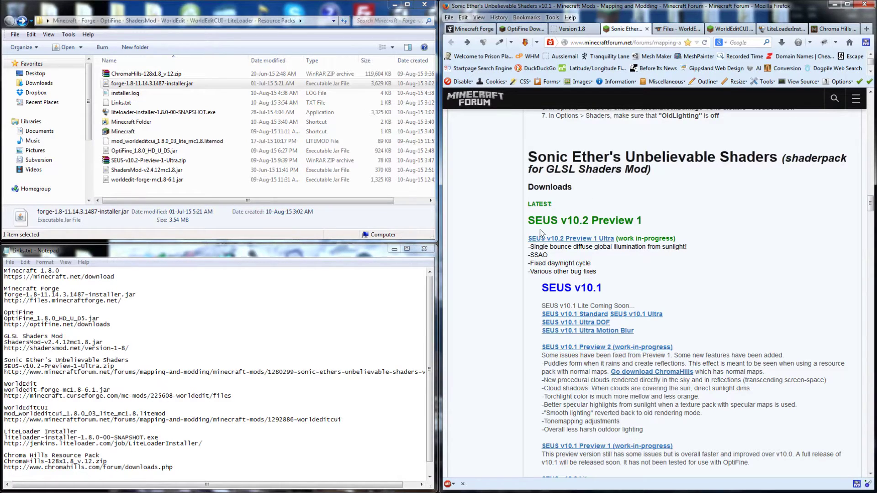
{"action": "left_click_drag", "start_coordinate": [870, 205], "coordinate": [873, 130]}
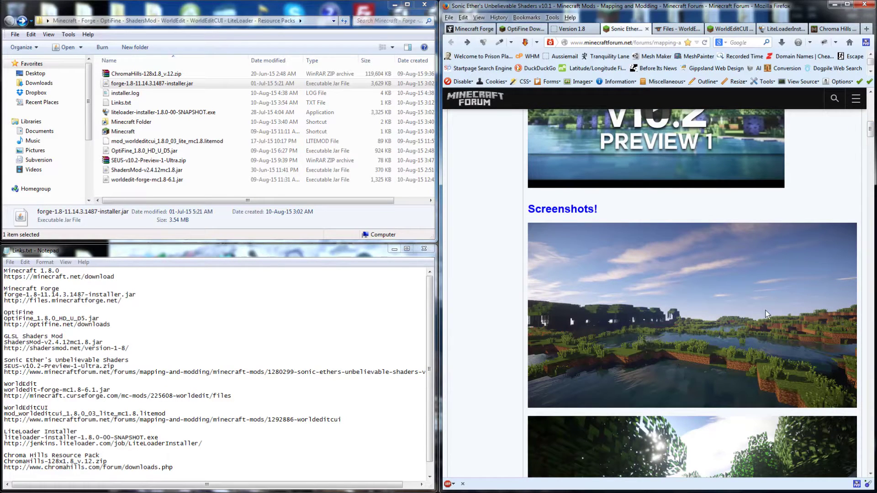
{"action": "left_click_drag", "start_coordinate": [872, 136], "coordinate": [875, 202]}
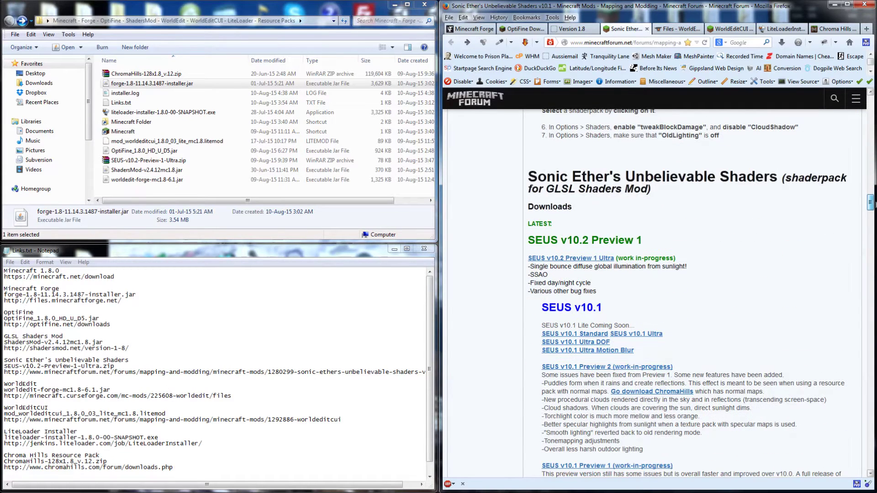
{"action": "left_click", "coordinate": [675, 30]}
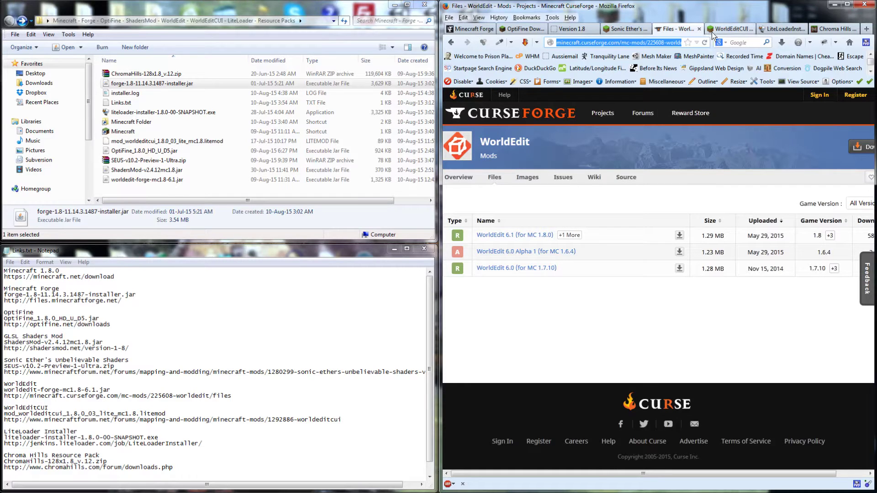
Step: Download the WorldEditCUI 1.8.0_01 litemod from its forum page
{"action": "key", "text": "ctrl+Tab"}
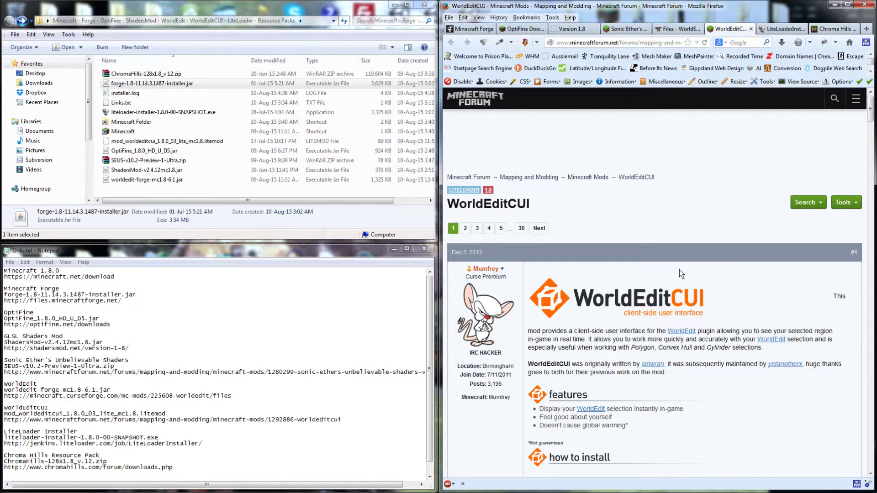
{"action": "left_click_drag", "start_coordinate": [872, 114], "coordinate": [872, 126]}
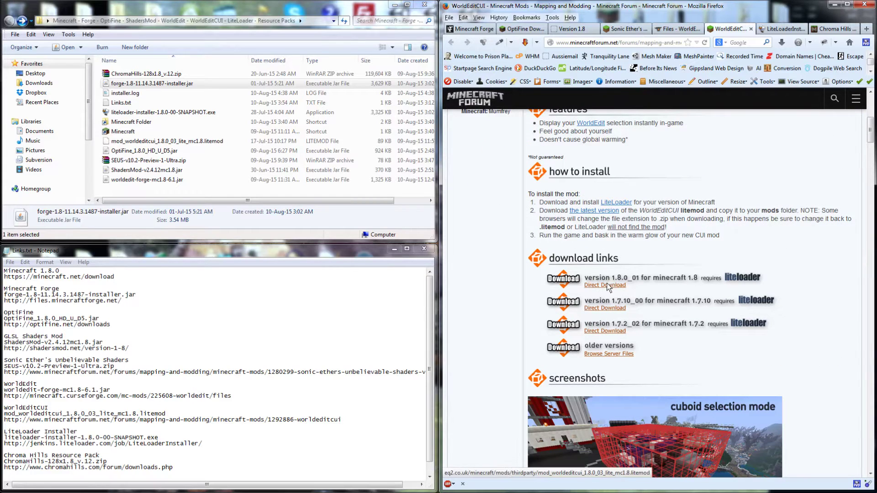
{"action": "left_click", "coordinate": [602, 285]}
Step: Show the LiteLoader installer page with liteloader-installer-1.8.0-00-SNAPSHOT.exe
{"action": "left_click", "coordinate": [782, 29]}
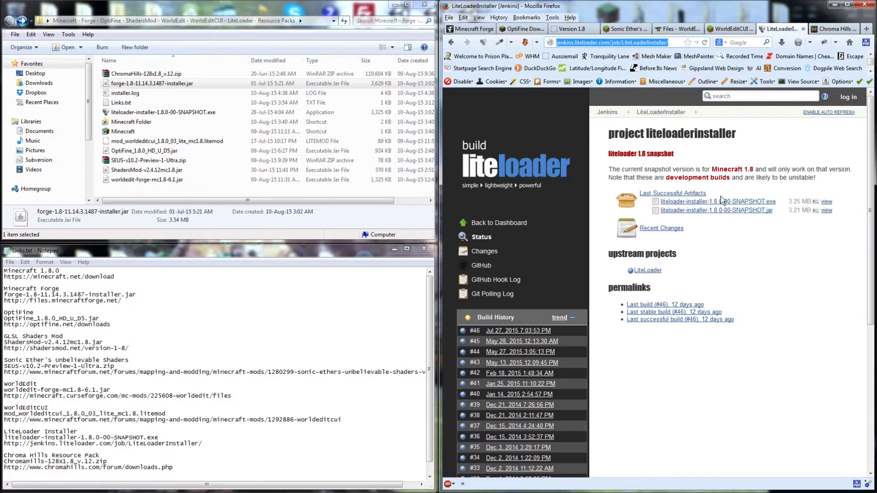
{"action": "left_click", "coordinate": [724, 29]}
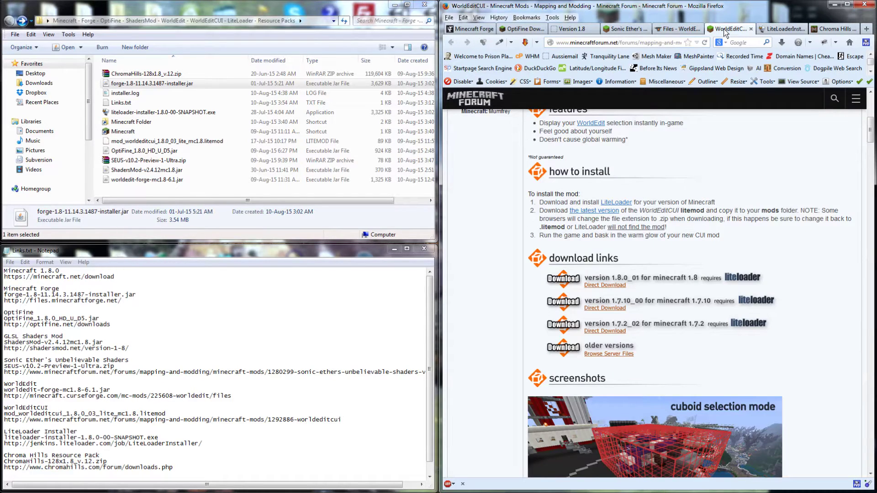
{"action": "left_click", "coordinate": [782, 28]}
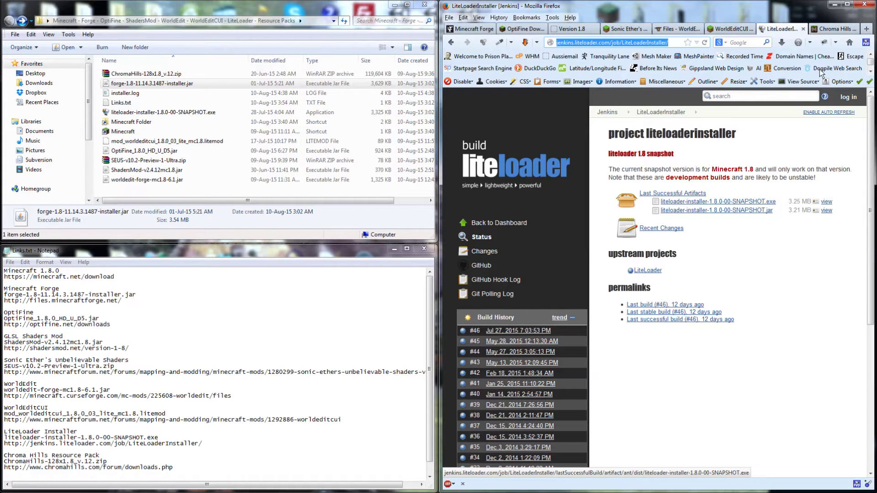
Step: Glance at the Chroma Hills 1.8 downloads, then return to the Minecraft Forge 1.8 page
{"action": "left_click", "coordinate": [834, 29]}
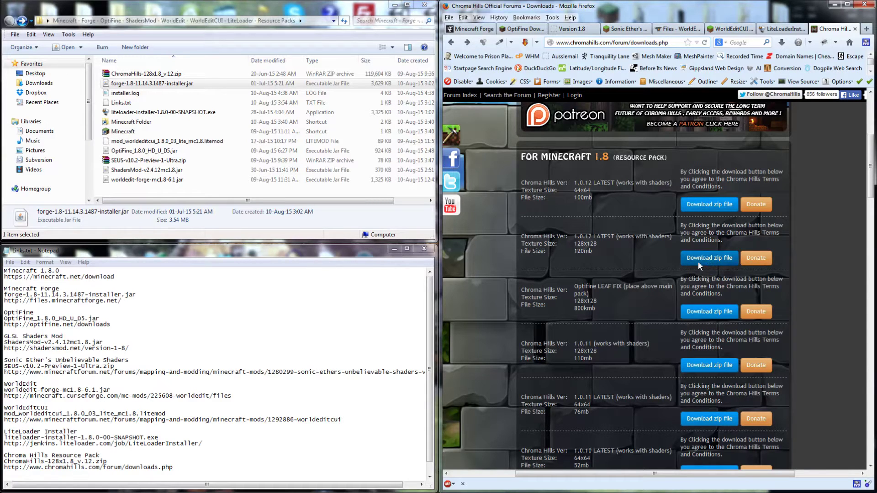
{"action": "left_click", "coordinate": [473, 29]}
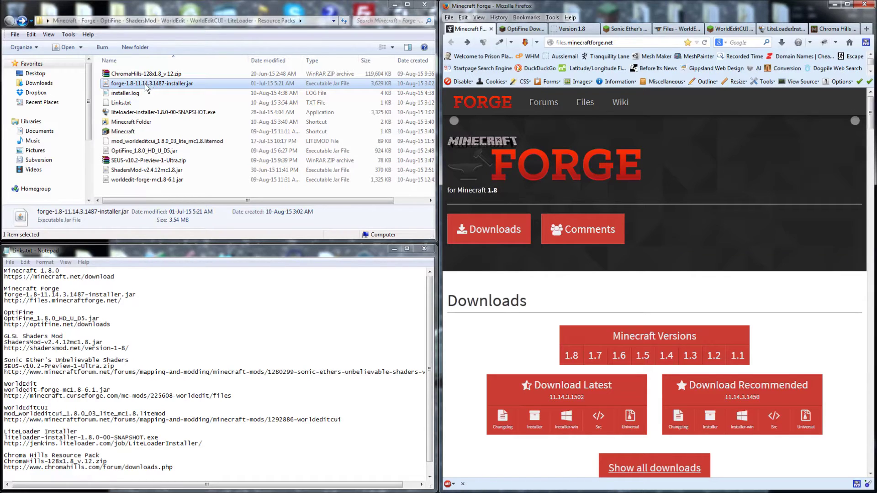
Step: Create and save a launcher profile named 1.8 that uses release 1.8
{"action": "left_click", "coordinate": [123, 132]}
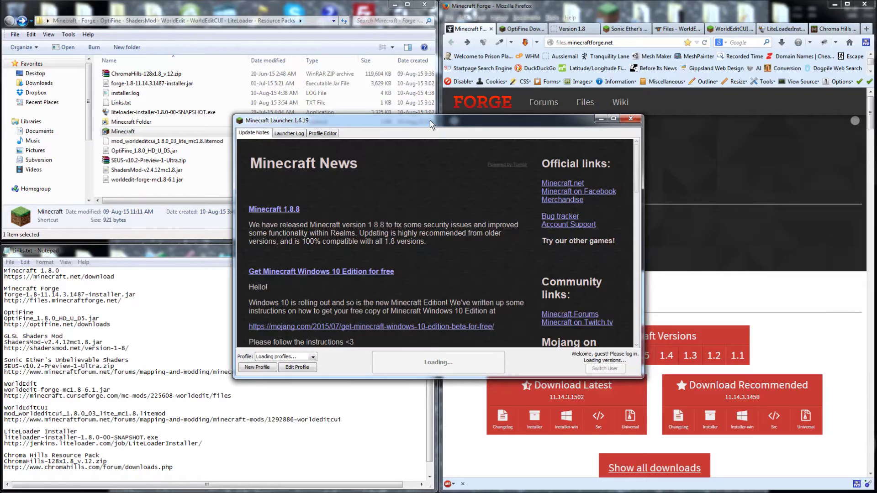
{"action": "left_click_drag", "start_coordinate": [430, 124], "coordinate": [523, 116]}
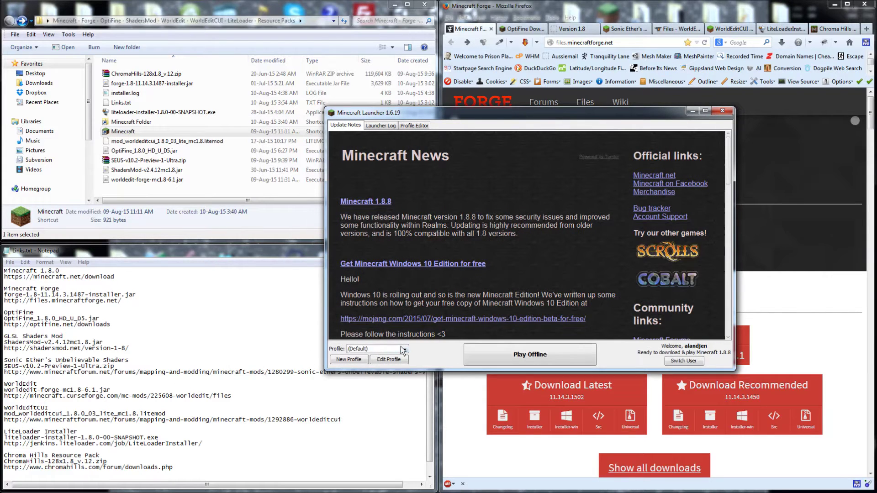
{"action": "left_click", "coordinate": [349, 359]}
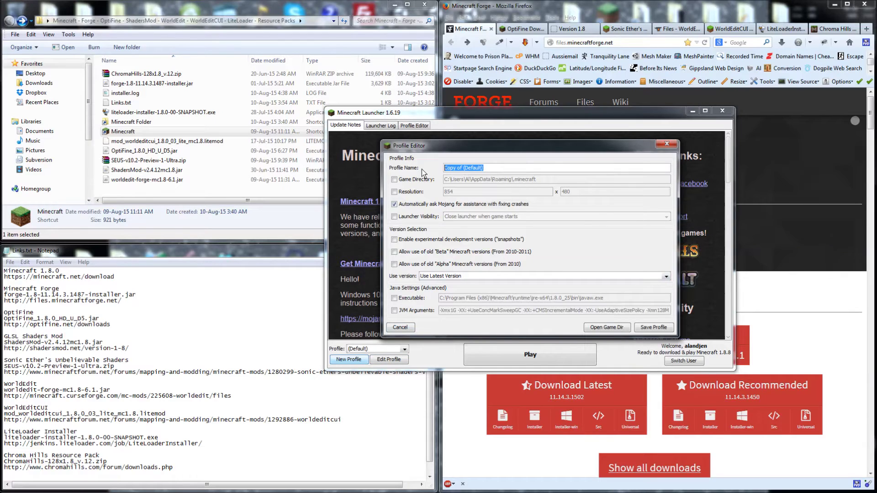
{"action": "type", "text": "1.8"}
{"action": "left_click", "coordinate": [666, 276]}
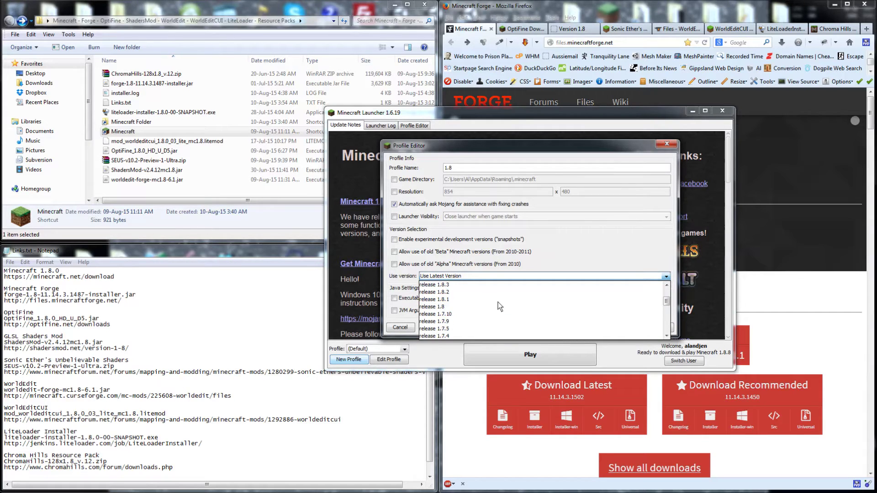
{"action": "left_click", "coordinate": [448, 307]}
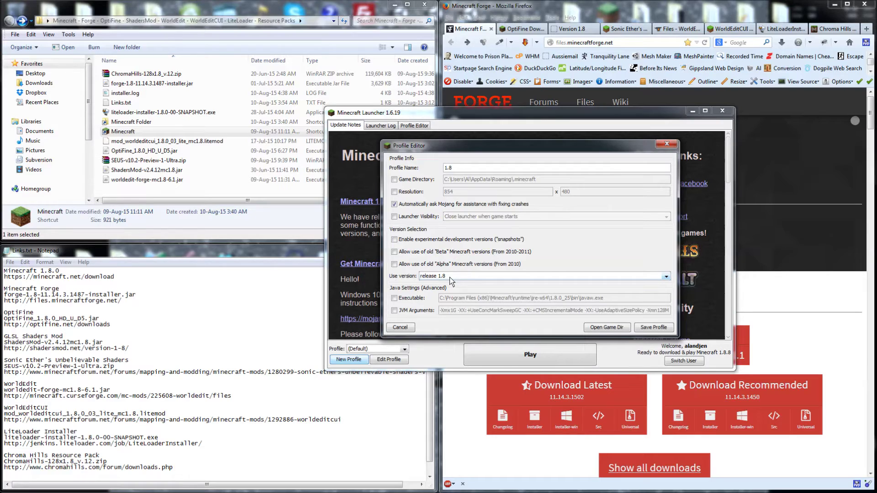
{"action": "left_click", "coordinate": [650, 328]}
Step: Select the 1.8 profile and start Minecraft with it
{"action": "left_click", "coordinate": [405, 349]}
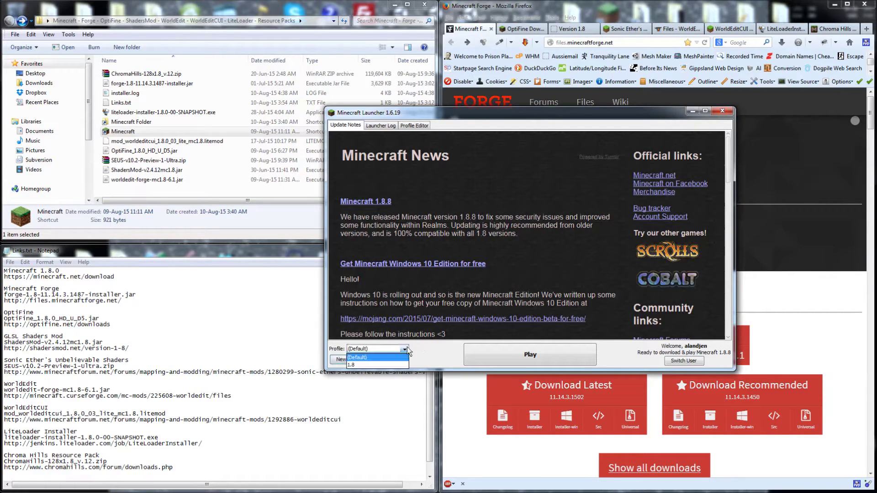
{"action": "left_click", "coordinate": [366, 364]}
{"action": "left_click", "coordinate": [523, 359]}
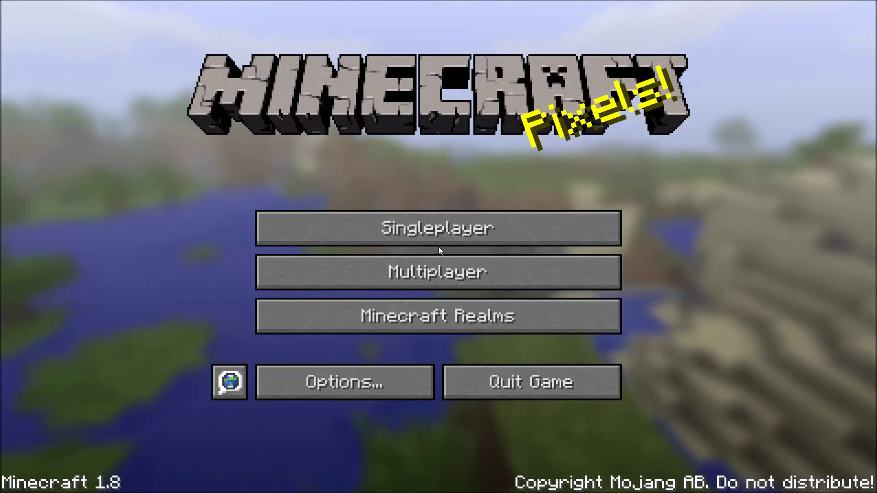
Step: Load the Zone singleplayer world, fly around briefly, then save and quit to title
{"action": "left_click", "coordinate": [440, 240]}
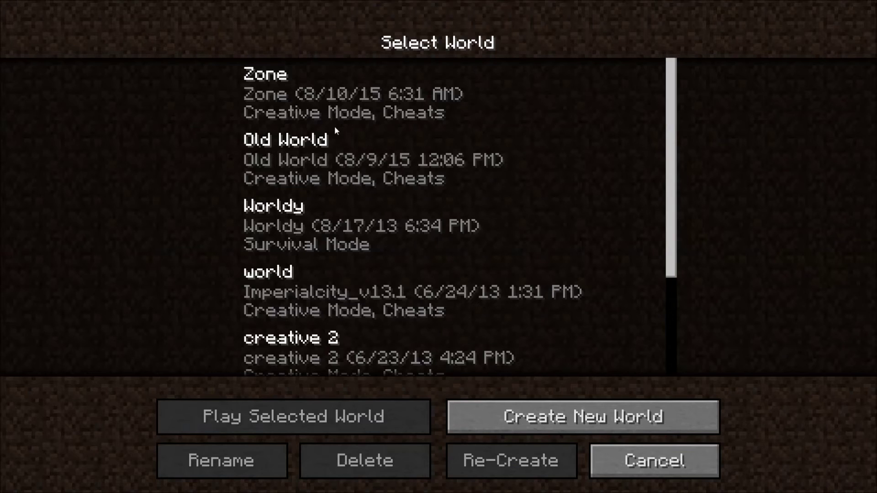
{"action": "left_click", "coordinate": [331, 114]}
{"action": "left_click", "coordinate": [292, 416]}
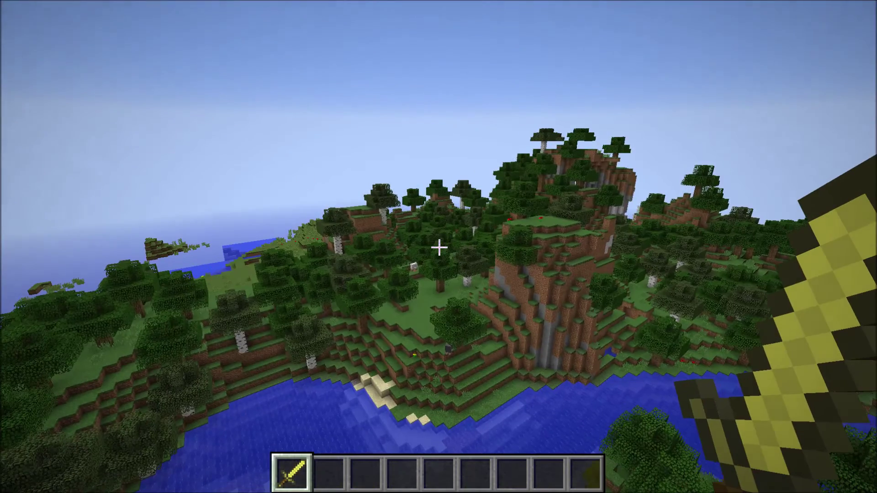
{"action": "key", "text": "w"}
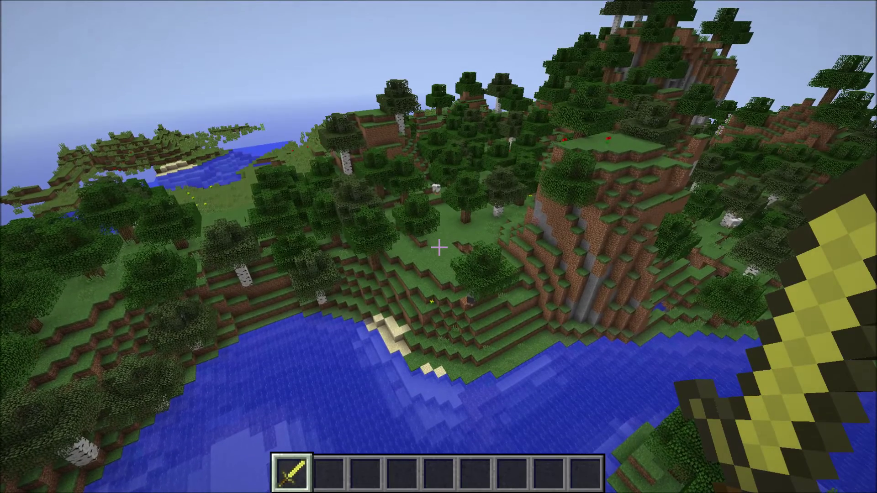
{"action": "key", "text": "Escape"}
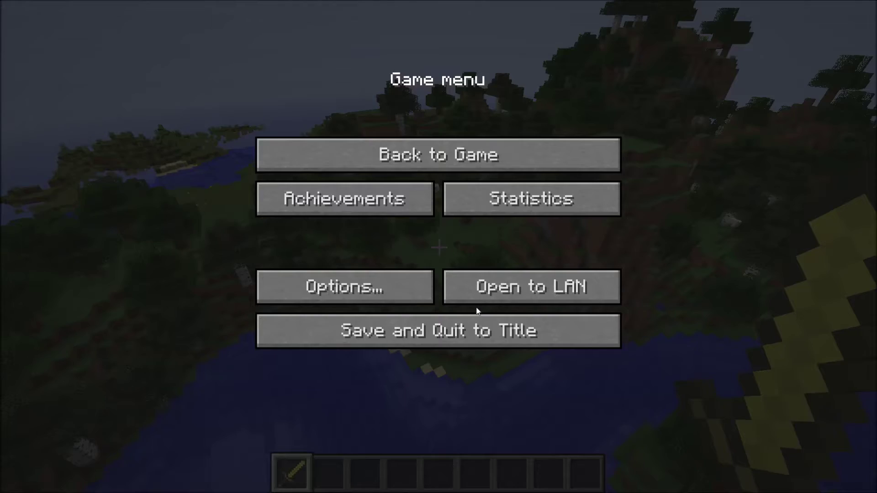
{"action": "left_click", "coordinate": [486, 342]}
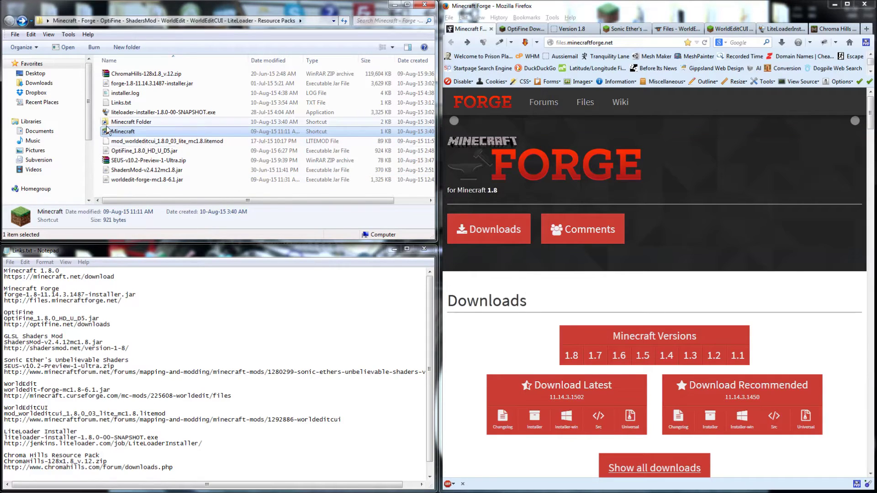
Step: Run forge-1.8-11.14.3.1487-installer.jar and install the client profile
{"action": "left_click", "coordinate": [129, 85]}
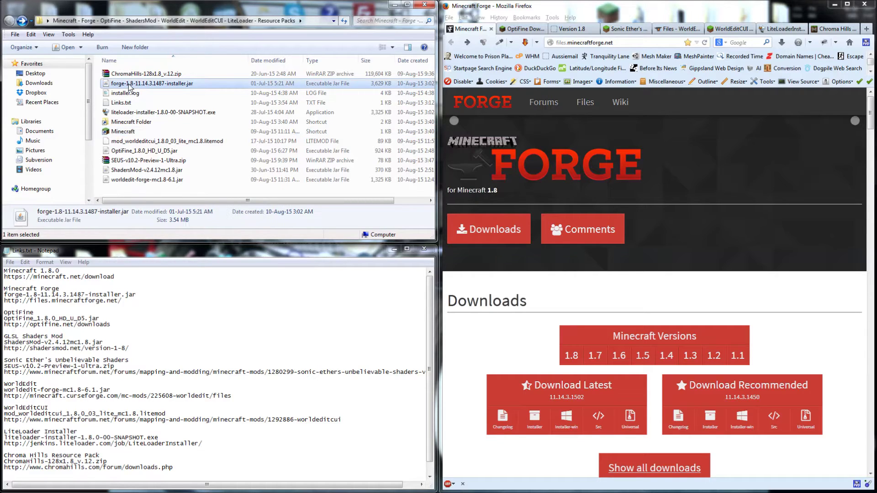
{"action": "double_click", "coordinate": [189, 87]}
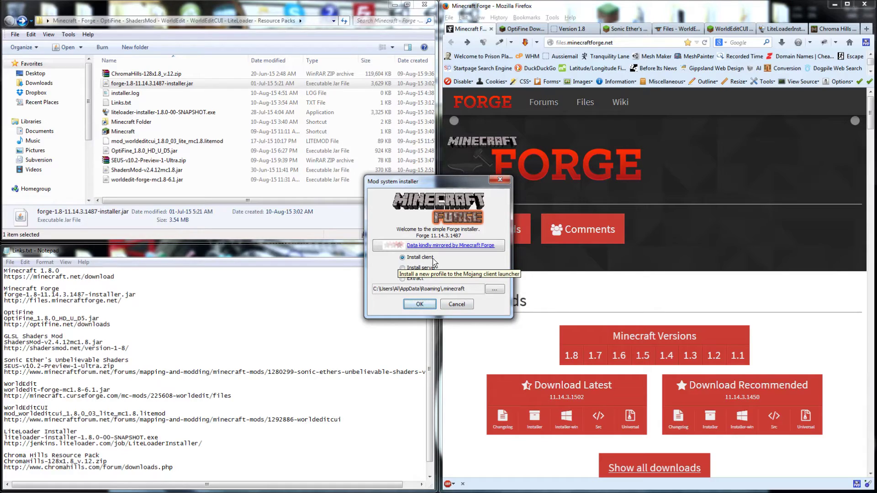
{"action": "left_click", "coordinate": [424, 306]}
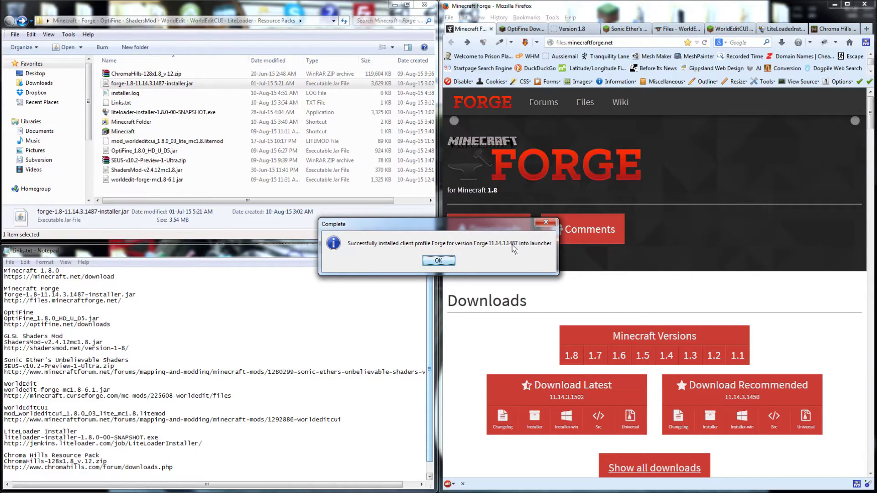
{"action": "left_click", "coordinate": [432, 262]}
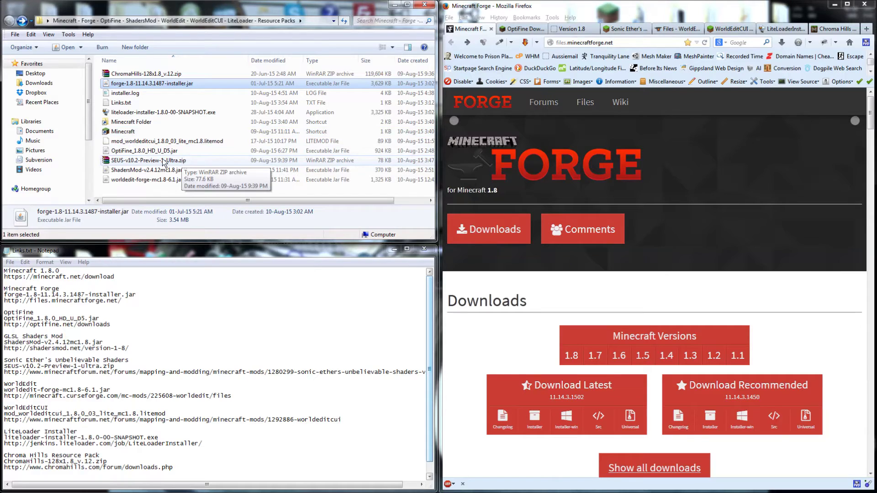
Step: Open the OptiFine and ShadersMod installers and cancel both without installing
{"action": "left_click", "coordinate": [150, 152]}
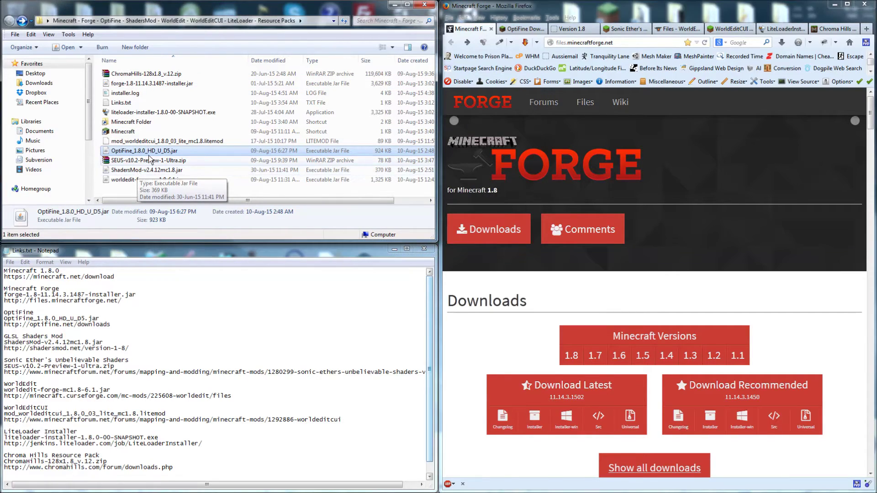
{"action": "double_click", "coordinate": [150, 151]}
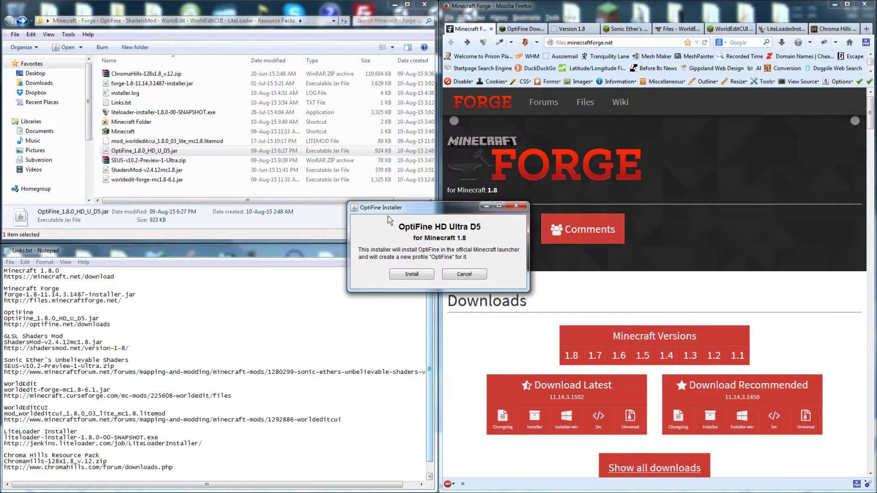
{"action": "left_click_drag", "start_coordinate": [416, 207], "coordinate": [384, 152]}
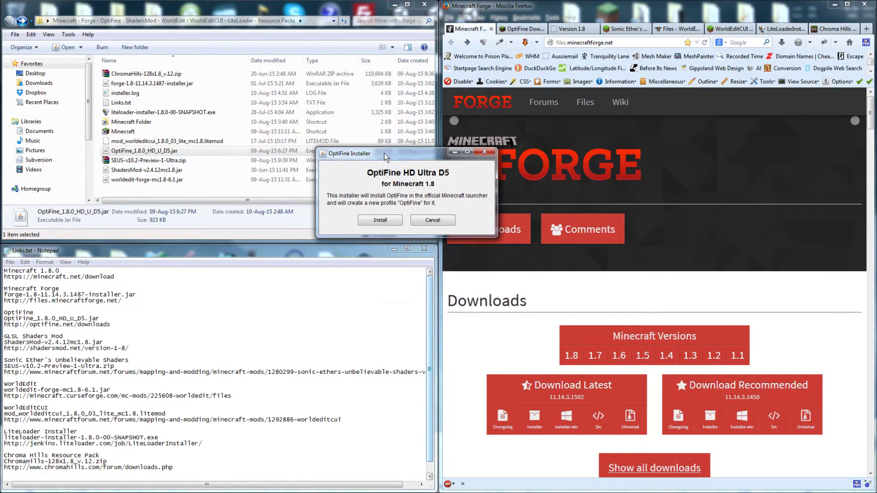
{"action": "left_click", "coordinate": [426, 220]}
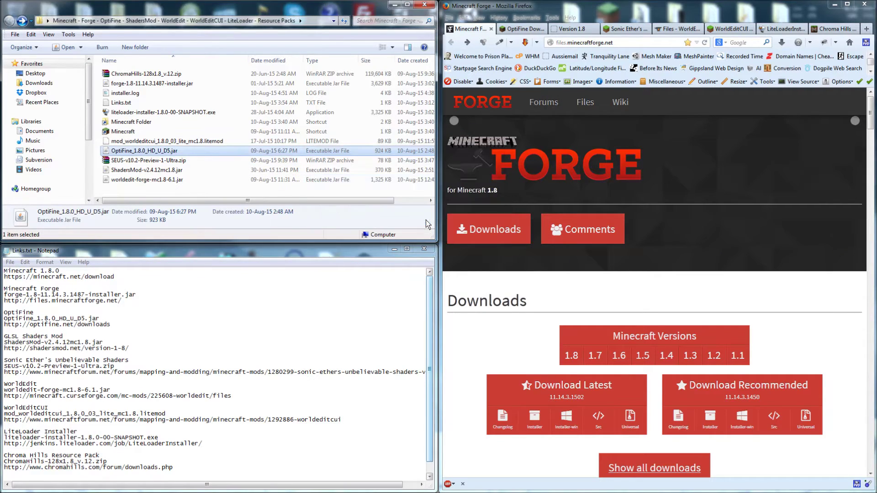
{"action": "left_click", "coordinate": [148, 172]}
{"action": "double_click", "coordinate": [147, 171]}
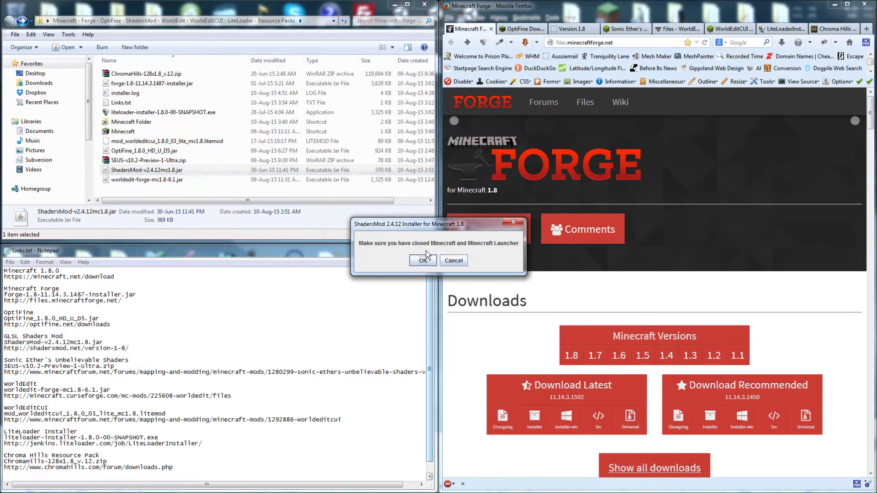
{"action": "left_click", "coordinate": [449, 261]}
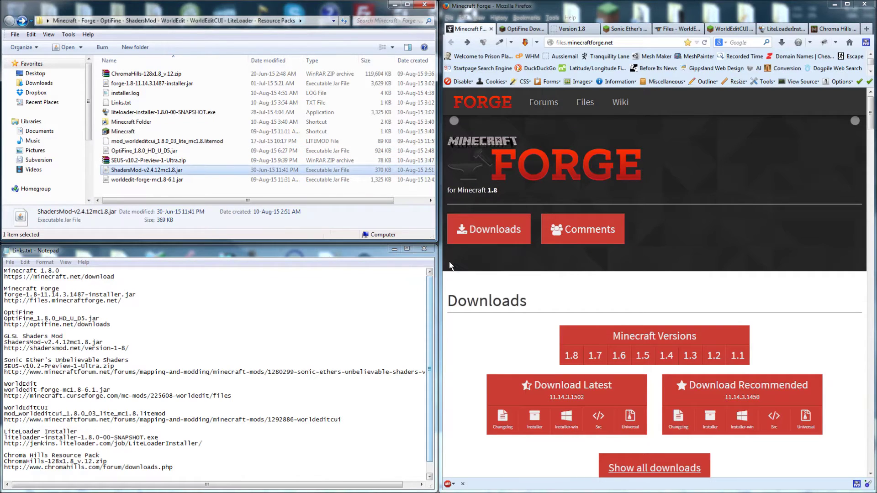
Step: Select the OptiFine, ShadersMod, worldedit-forge and WorldEditCUI files together
{"action": "left_click", "coordinate": [137, 151], "text": "ctrl"}
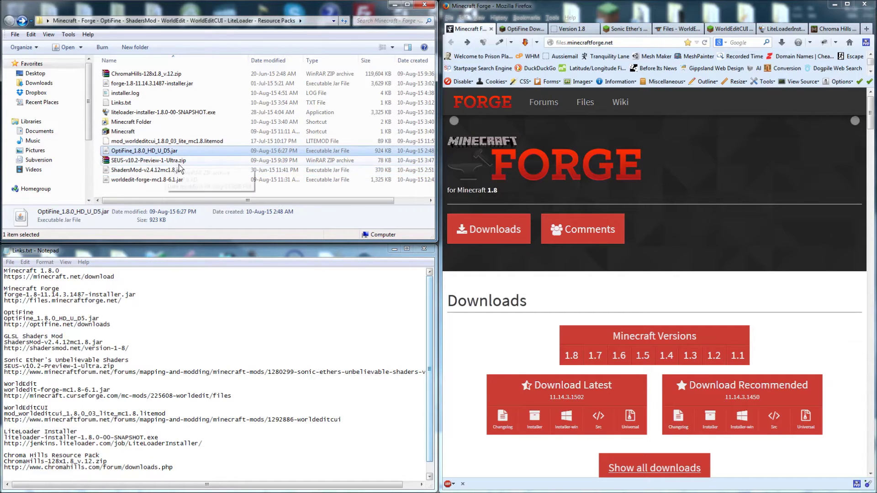
{"action": "left_click", "coordinate": [142, 180], "text": "ctrl"}
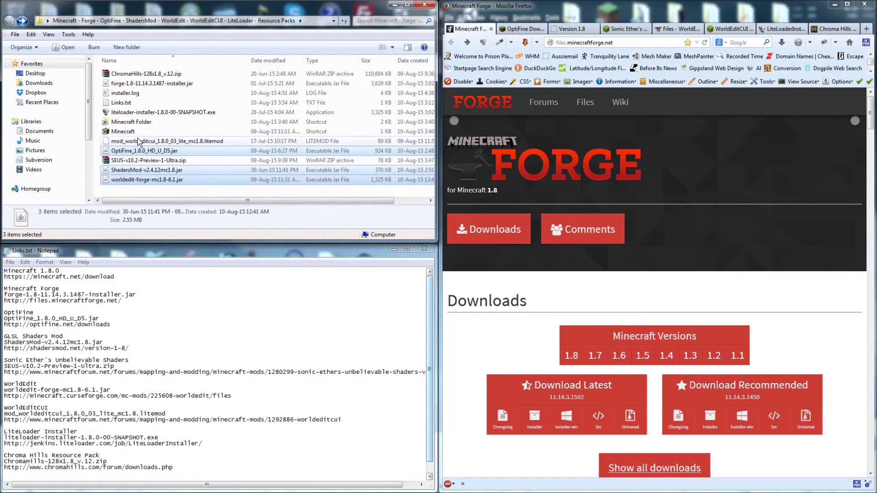
{"action": "left_click", "coordinate": [158, 145], "text": "ctrl"}
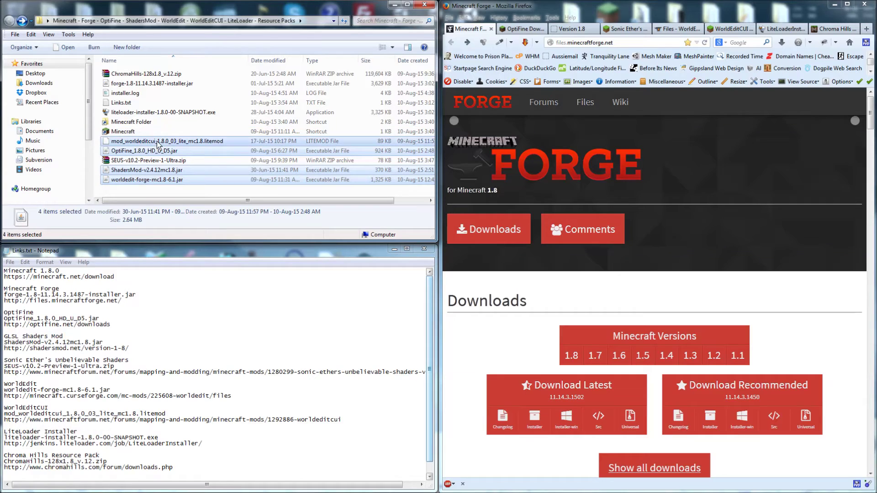
{"action": "right_click", "coordinate": [159, 144]}
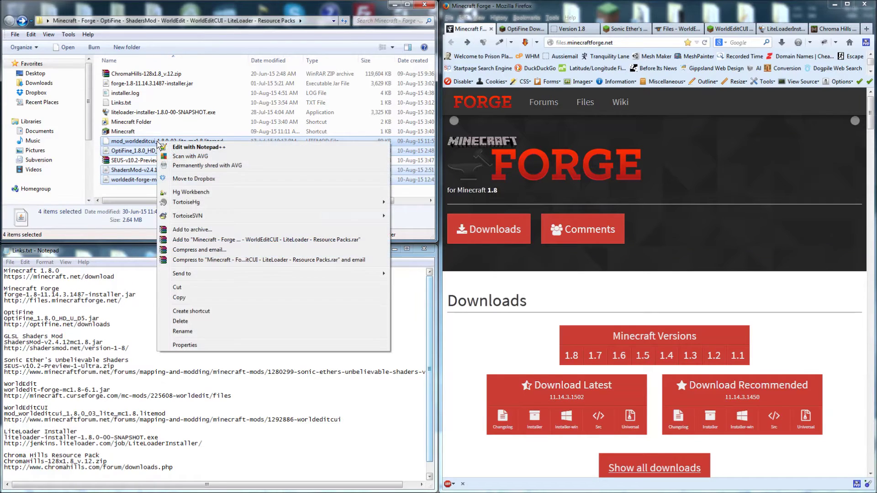
Step: Paste the four copied mod files into .minecraft\mods, then go back to .minecraft
{"action": "left_click", "coordinate": [188, 296]}
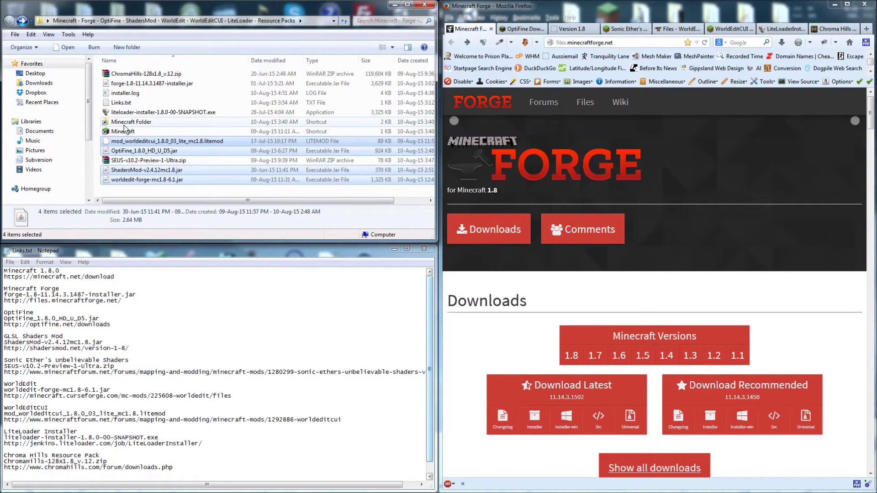
{"action": "double_click", "coordinate": [124, 122]}
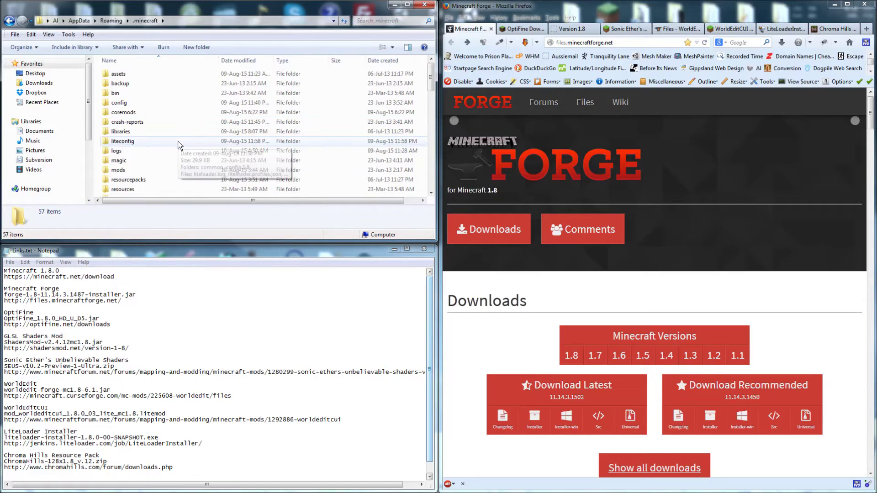
{"action": "left_click", "coordinate": [136, 170]}
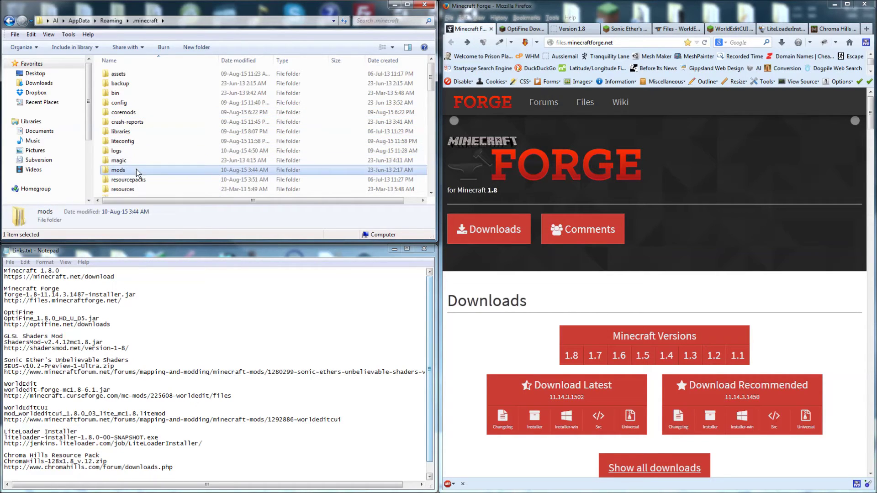
{"action": "scroll", "coordinate": [170, 132], "scroll_direction": "down", "scroll_amount": 2}
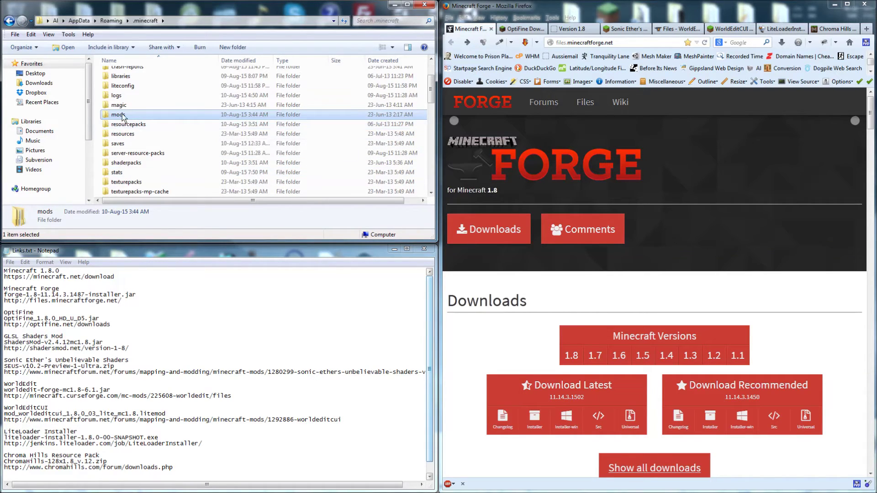
{"action": "double_click", "coordinate": [125, 116]}
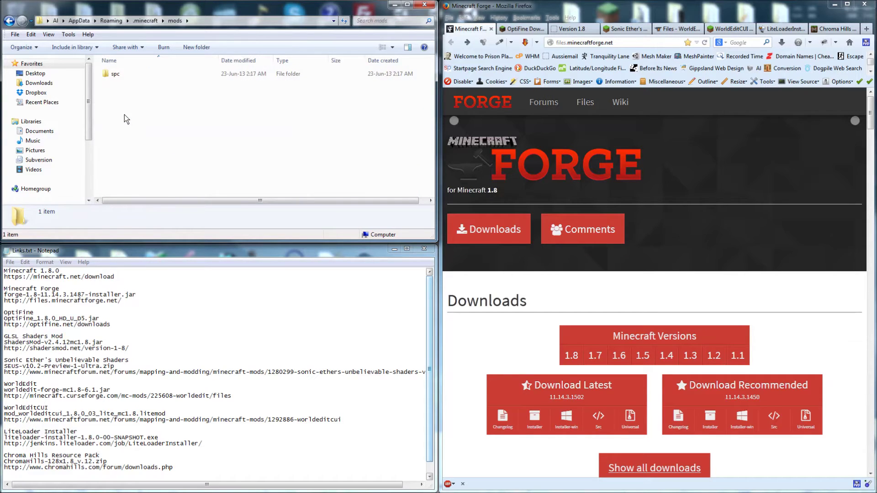
{"action": "right_click", "coordinate": [128, 116]}
{"action": "left_click", "coordinate": [155, 179]}
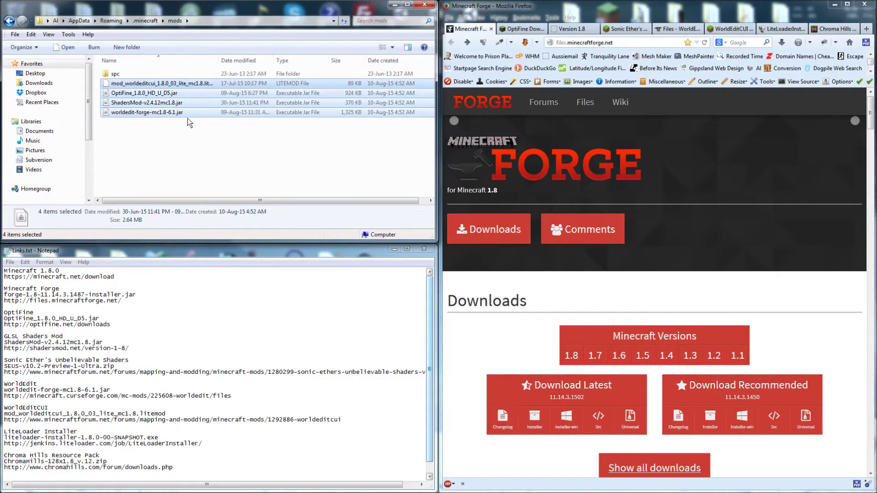
{"action": "left_click", "coordinate": [10, 23]}
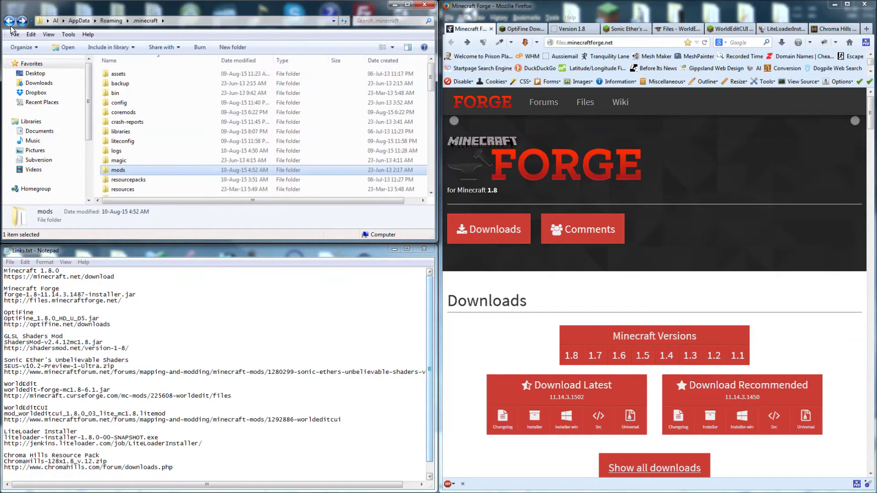
Step: Copy the ChromaHills zip into the .minecraft\resourcepacks folder
{"action": "left_click", "coordinate": [162, 158]}
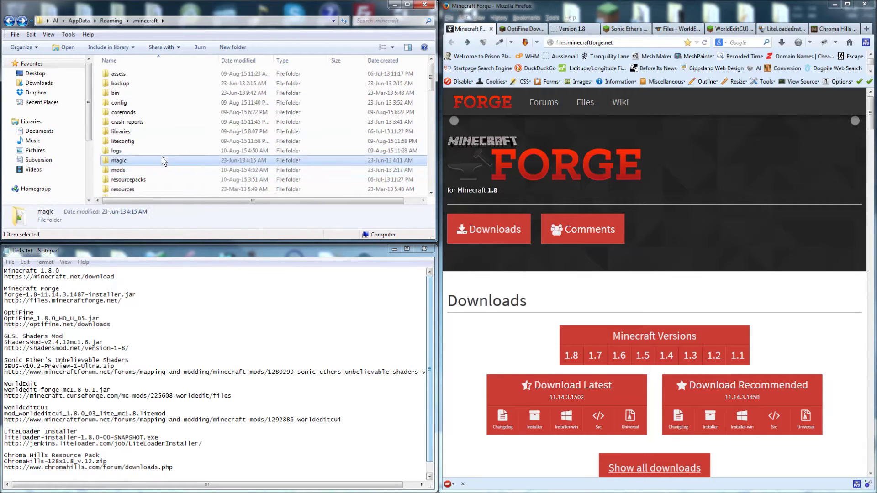
{"action": "scroll", "coordinate": [163, 157], "scroll_direction": "down", "scroll_amount": 2}
{"action": "scroll", "coordinate": [165, 155], "scroll_direction": "down", "scroll_amount": 1}
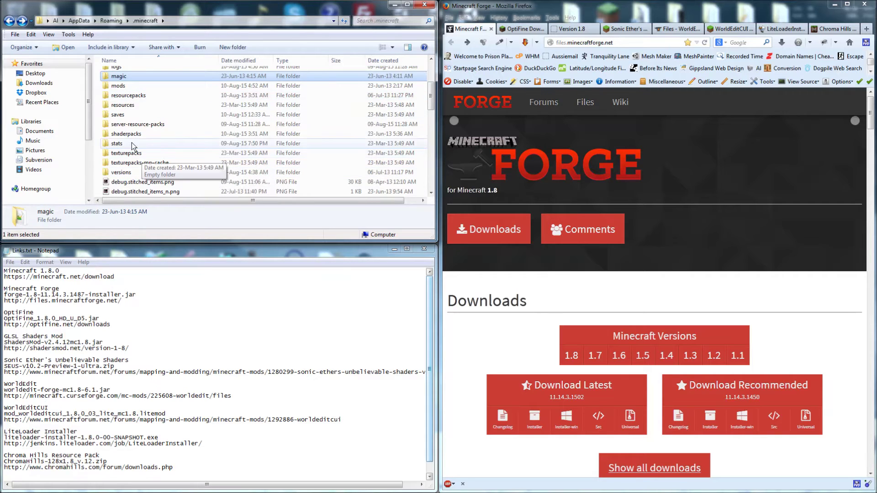
{"action": "left_click", "coordinate": [8, 21]}
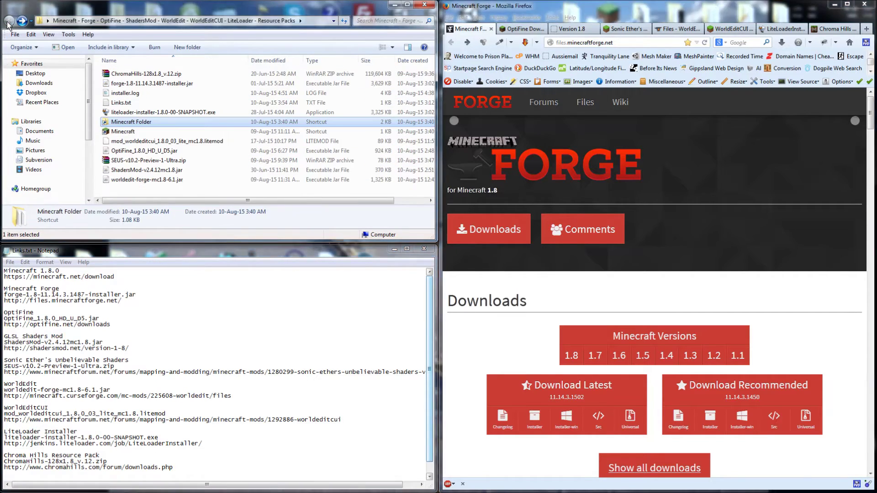
{"action": "left_click", "coordinate": [135, 77]}
{"action": "right_click", "coordinate": [134, 77]}
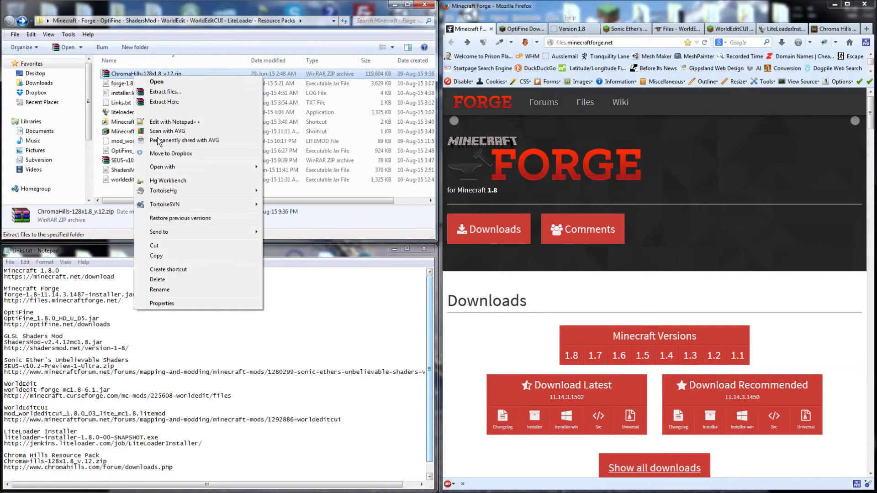
{"action": "left_click", "coordinate": [166, 256]}
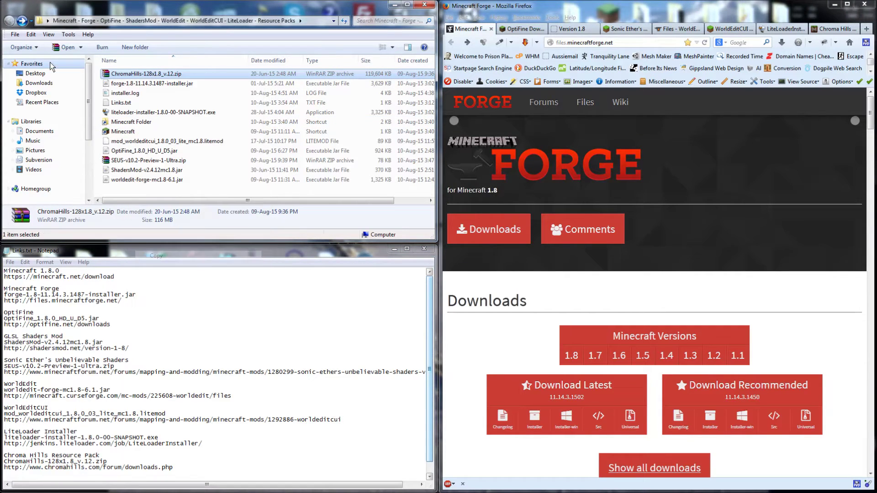
{"action": "left_click", "coordinate": [21, 20]}
{"action": "right_click", "coordinate": [140, 181]}
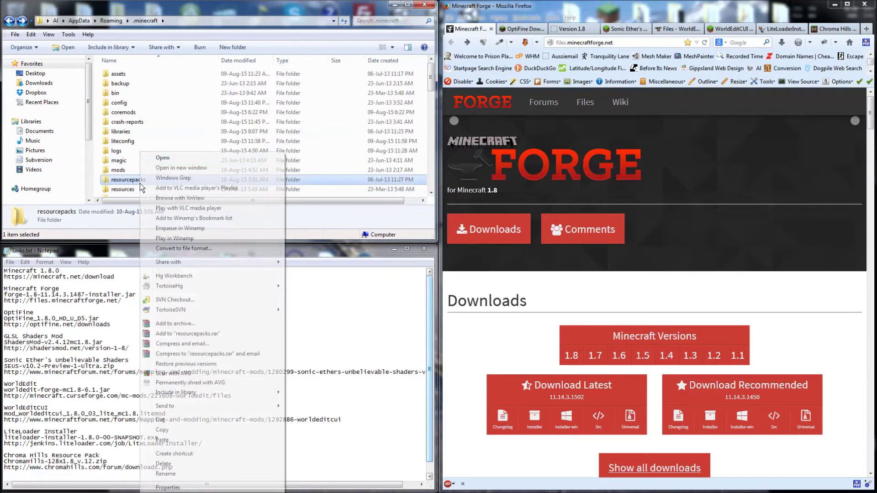
{"action": "left_click", "coordinate": [176, 439]}
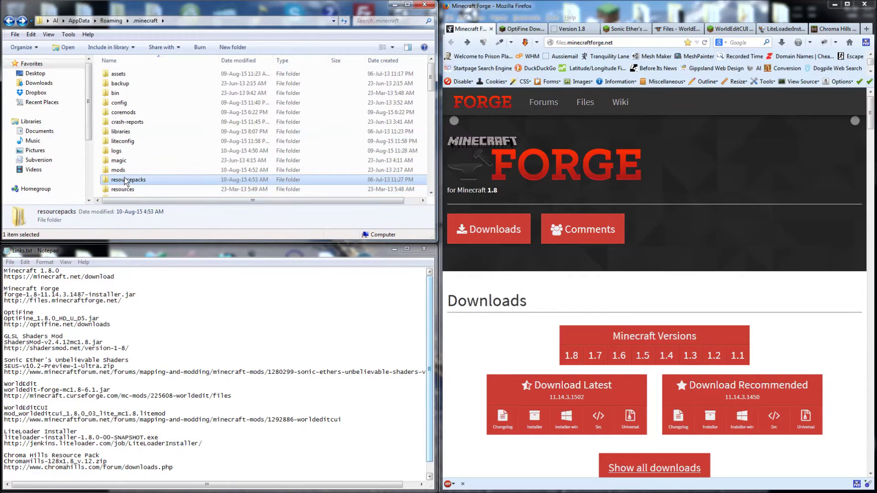
{"action": "double_click", "coordinate": [125, 178]}
{"action": "key", "text": "alt+Left"}
{"action": "key", "text": "alt+Left"}
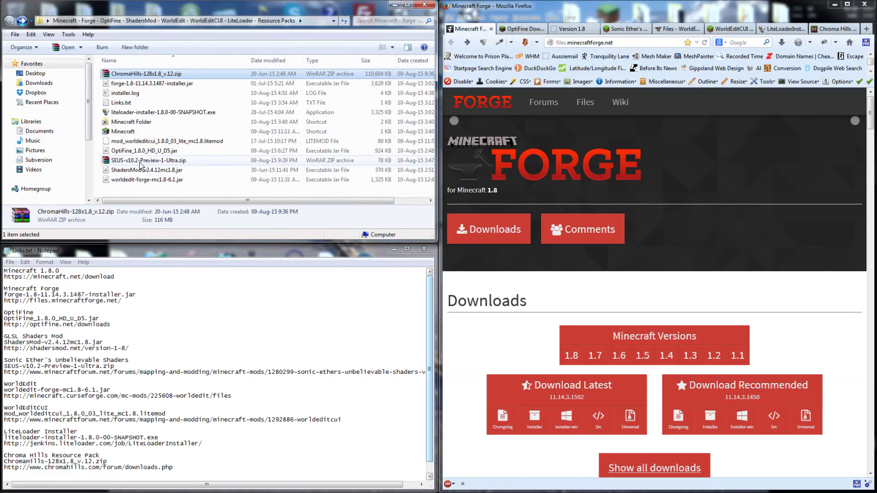
Step: Copy the SEUS shader zip into .minecraft\shaderpacks, then launch the LiteLoader installer
{"action": "right_click", "coordinate": [140, 161]}
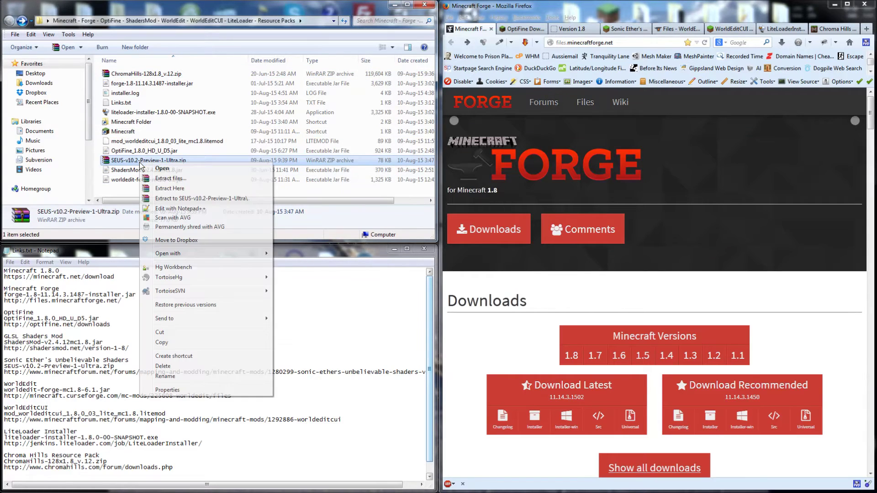
{"action": "left_click", "coordinate": [168, 346]}
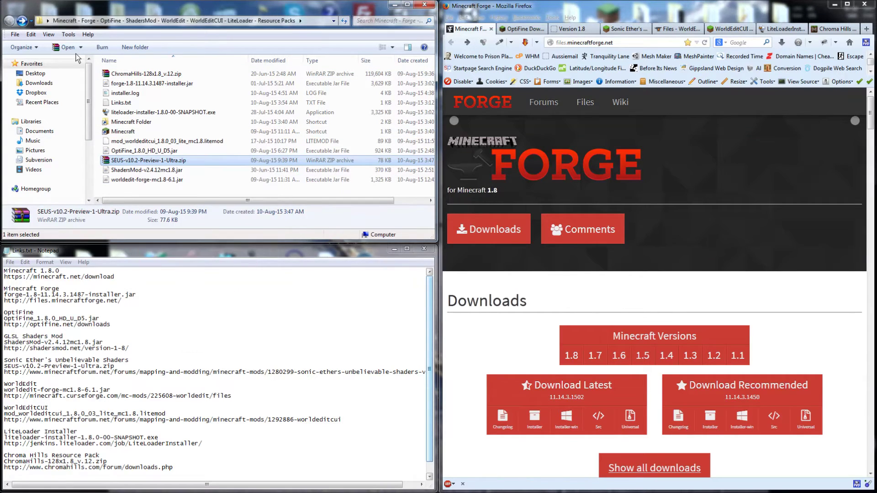
{"action": "double_click", "coordinate": [134, 124]}
{"action": "left_click", "coordinate": [162, 162]}
{"action": "scroll", "coordinate": [163, 164], "scroll_direction": "down", "scroll_amount": 4}
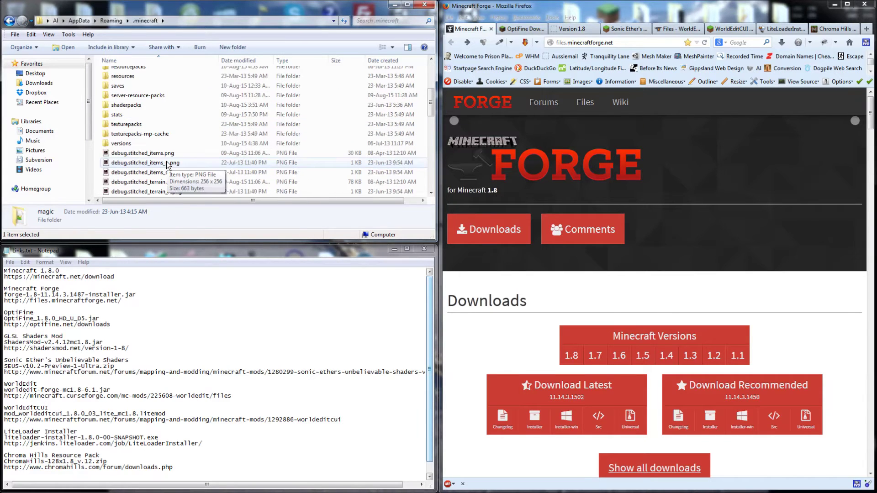
{"action": "double_click", "coordinate": [125, 105]}
{"action": "right_click", "coordinate": [159, 101]}
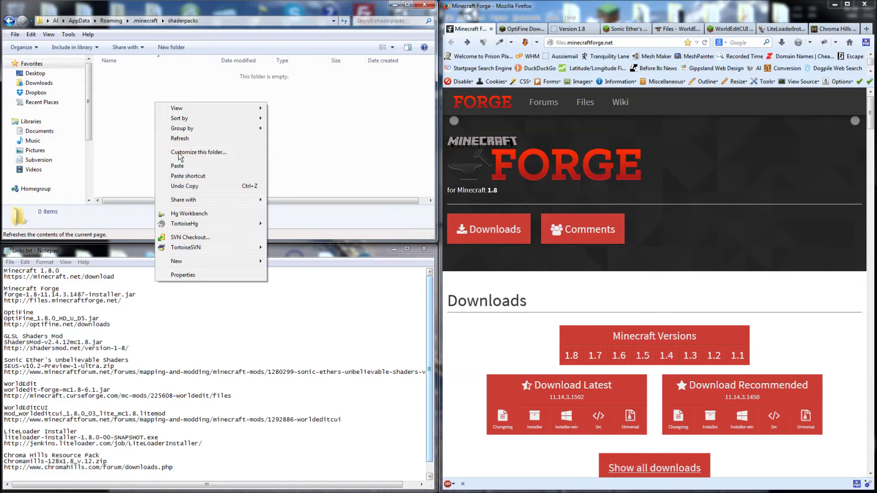
{"action": "left_click", "coordinate": [183, 167]}
{"action": "key", "text": "alt+Left"}
{"action": "key", "text": "alt+Left"}
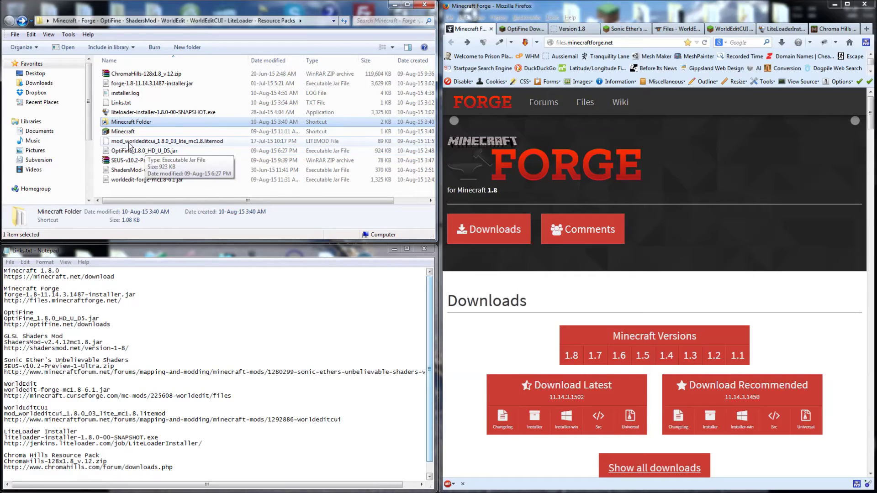
{"action": "double_click", "coordinate": [161, 113]}
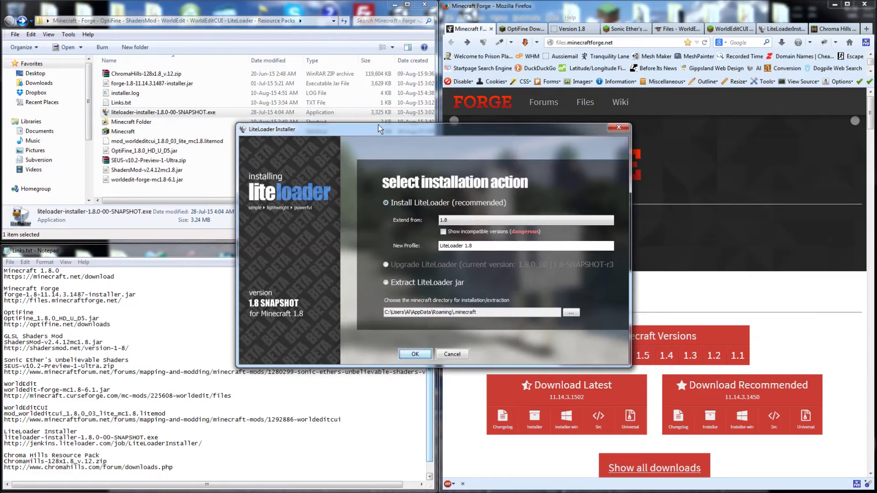
Step: Install LiteLoader extending 1.8-Forge11.14.3.1487 as a new profile named 'Full Mods'
{"action": "left_click_drag", "start_coordinate": [379, 128], "coordinate": [262, 92]}
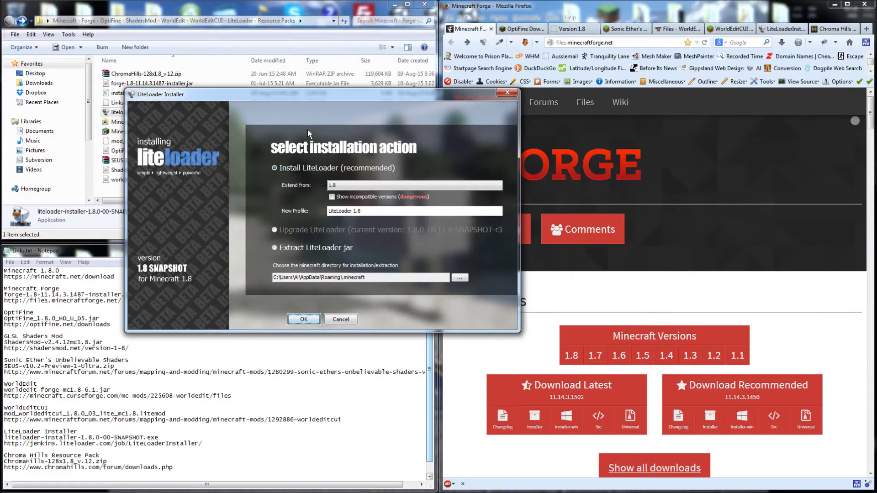
{"action": "left_click", "coordinate": [345, 188]}
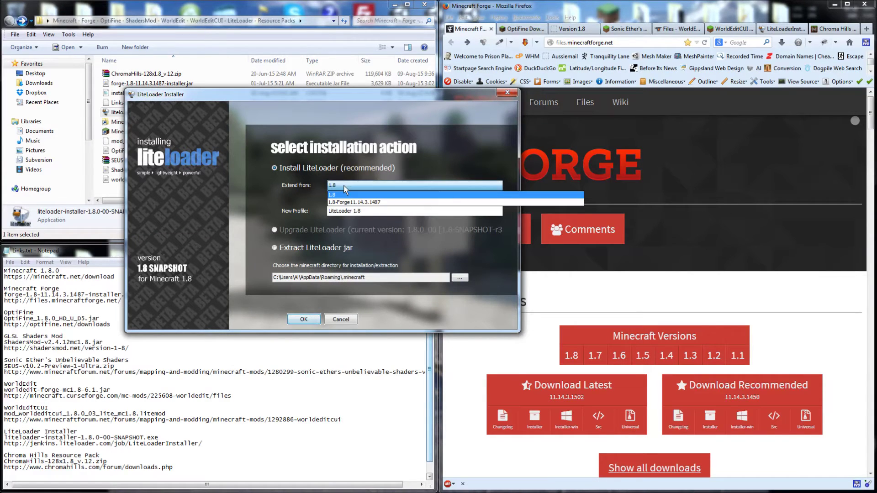
{"action": "left_click", "coordinate": [363, 203]}
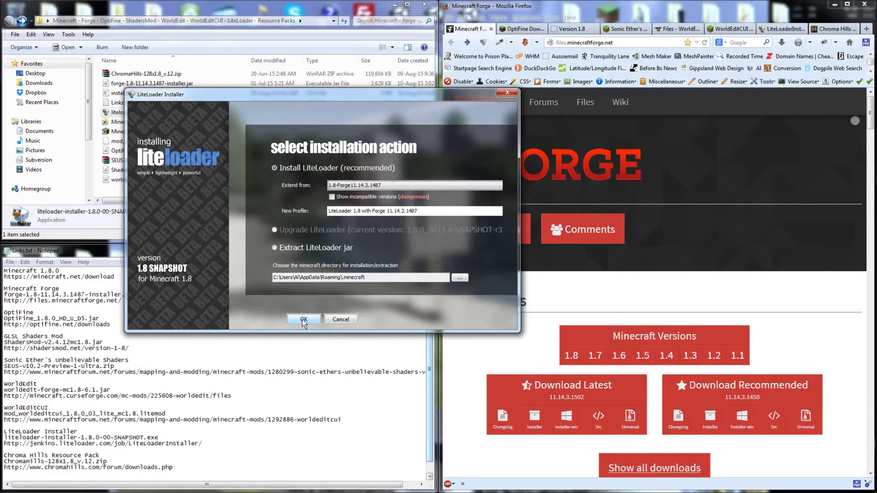
{"action": "left_click_drag", "start_coordinate": [431, 211], "coordinate": [324, 212]}
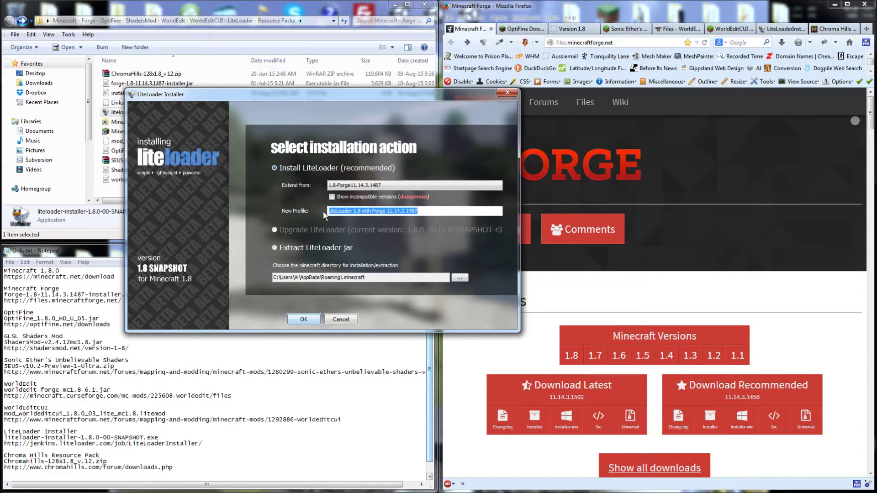
{"action": "type", "text": "Full"}
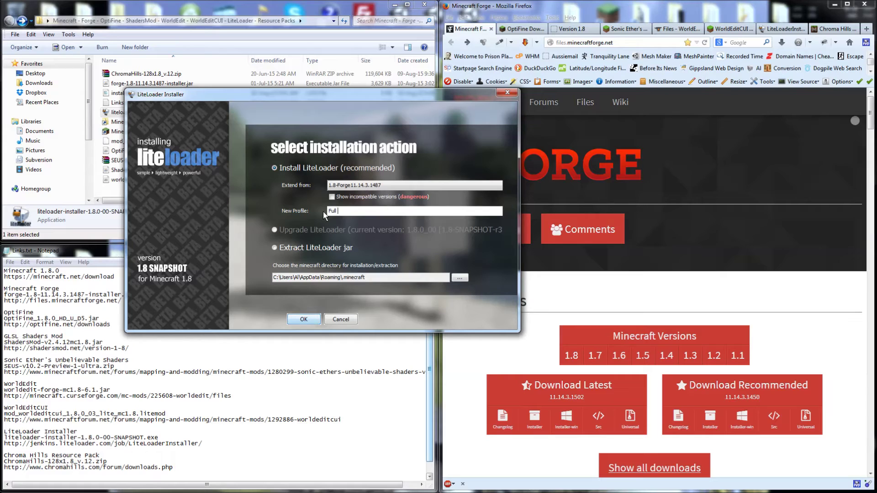
{"action": "type", "text": " Mods"}
{"action": "left_click", "coordinate": [304, 320]}
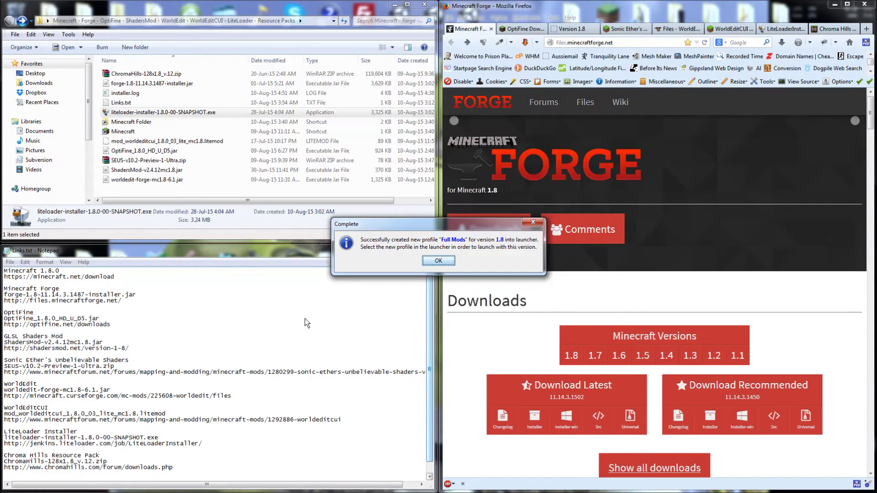
{"action": "left_click", "coordinate": [444, 264]}
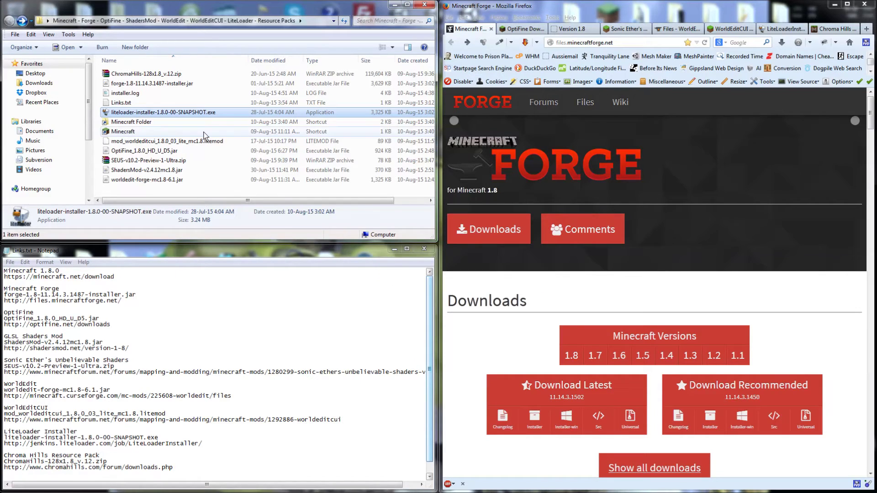
Step: Select the Full Mods profile in the launcher, review its settings unchanged, and play
{"action": "left_click", "coordinate": [128, 134]}
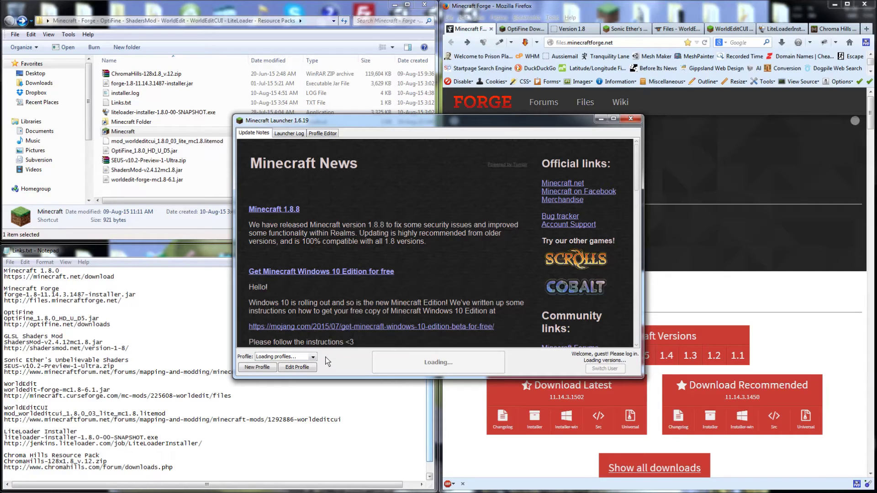
{"action": "left_click", "coordinate": [313, 357]}
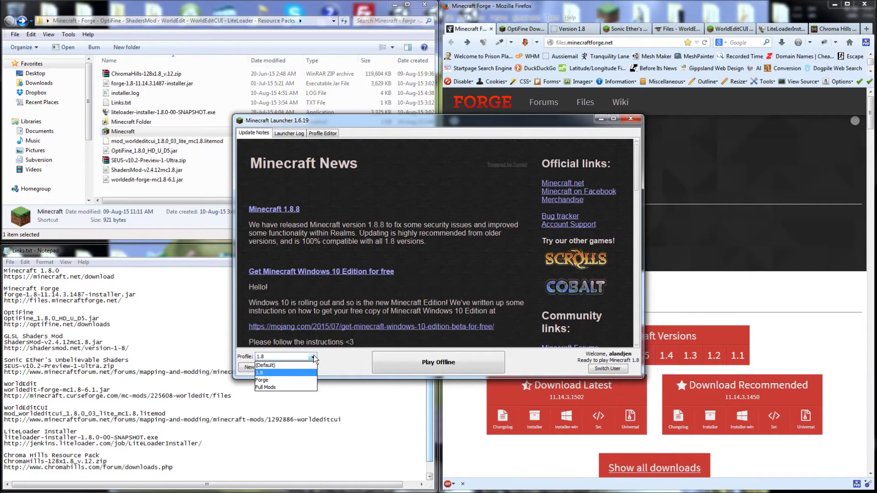
{"action": "left_click", "coordinate": [273, 387]}
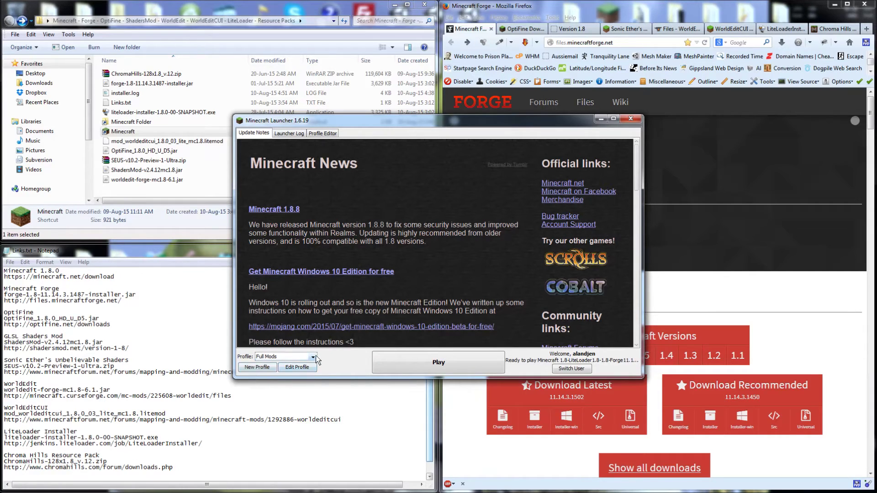
{"action": "left_click", "coordinate": [297, 367]}
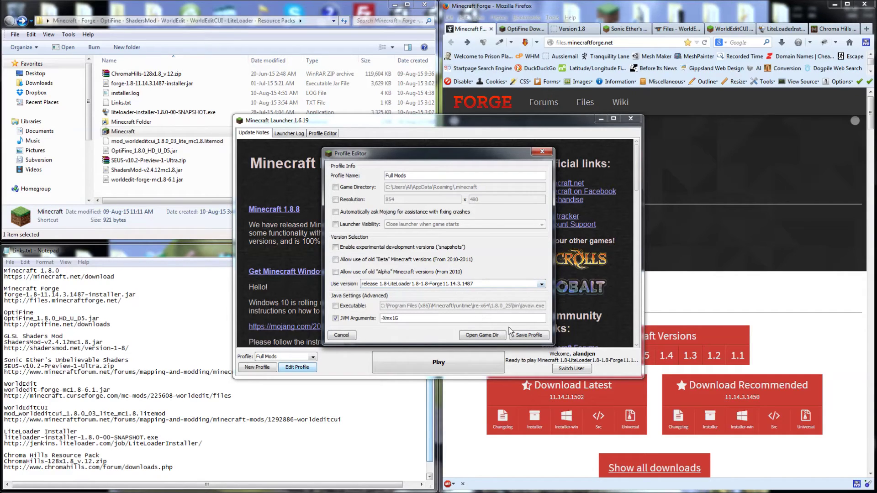
{"action": "left_click", "coordinate": [342, 337]}
{"action": "left_click", "coordinate": [436, 364]}
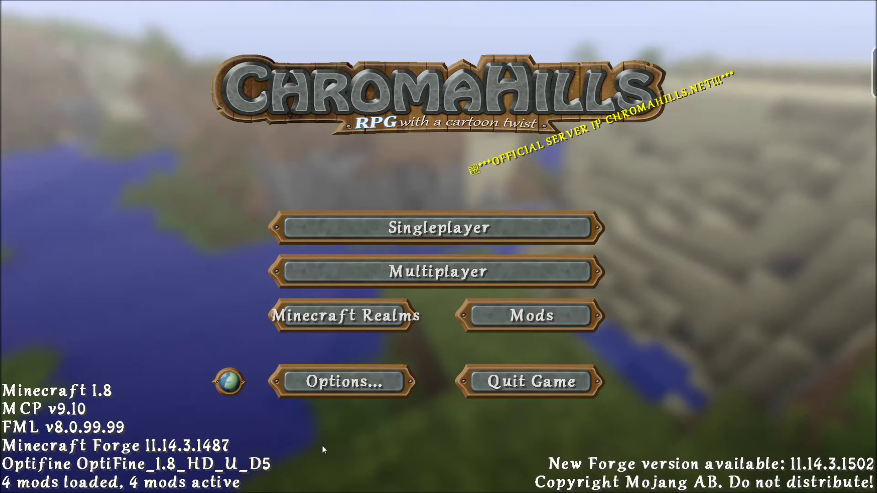
Step: Check WorldEdit 6.1's details in the Mods list, then return to the title screen
{"action": "left_click", "coordinate": [525, 312]}
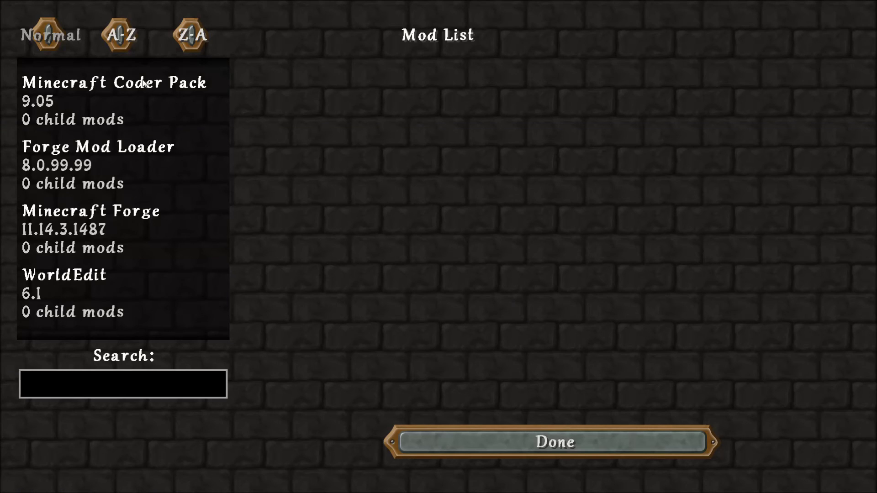
{"action": "left_click", "coordinate": [74, 284]}
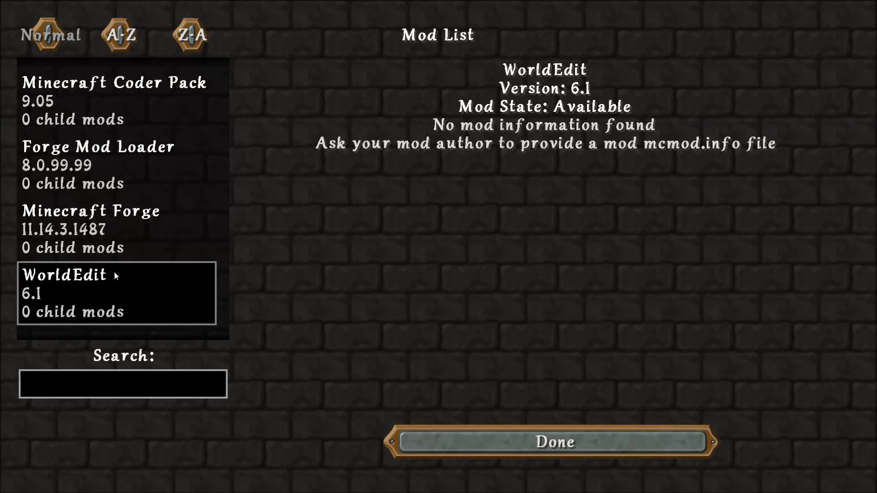
{"action": "left_click", "coordinate": [532, 439]}
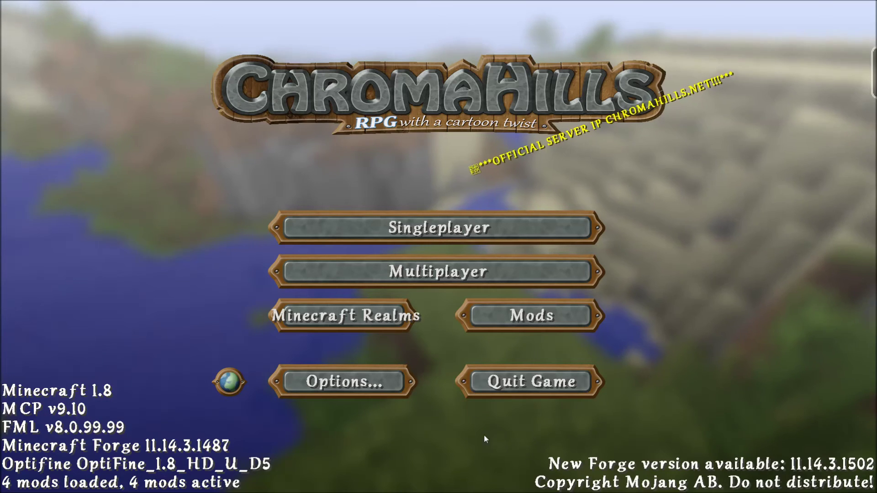
{"action": "left_click", "coordinate": [405, 386]}
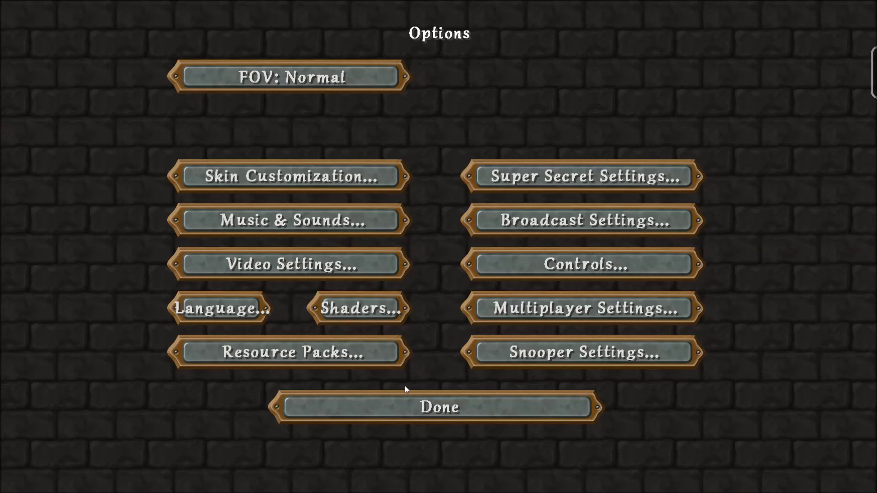
{"action": "left_click", "coordinate": [377, 264]}
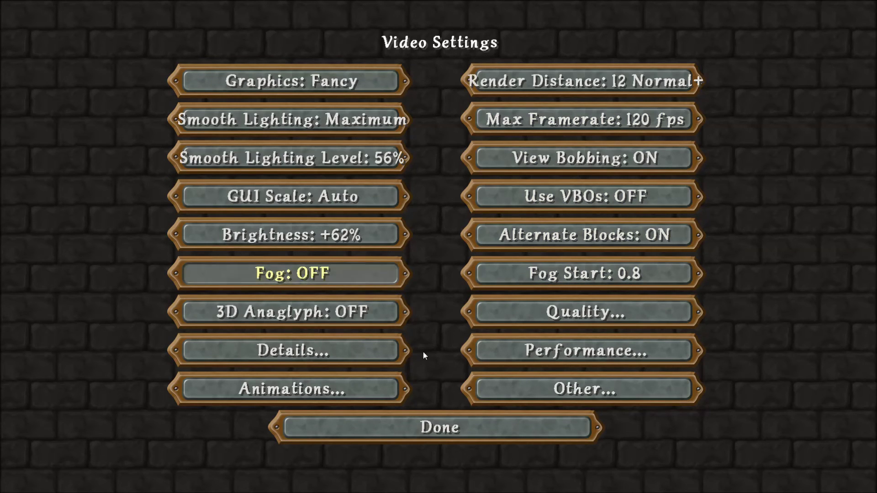
{"action": "left_click", "coordinate": [429, 426]}
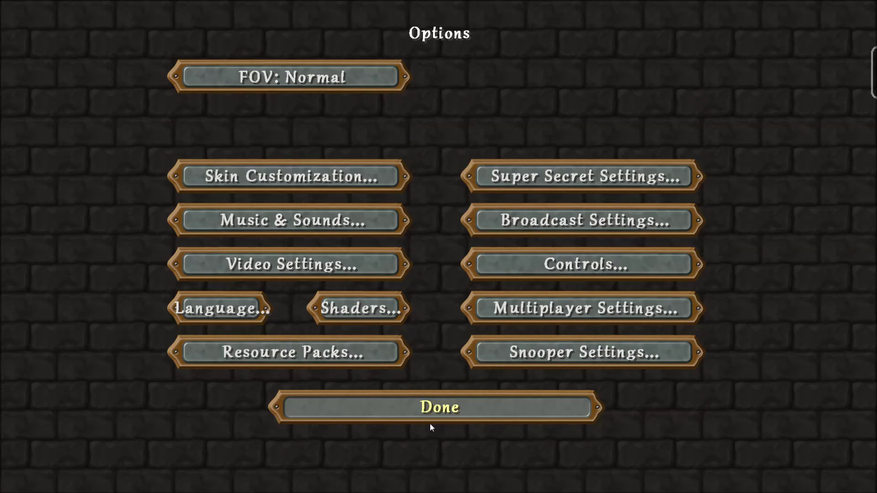
{"action": "left_click", "coordinate": [376, 309]}
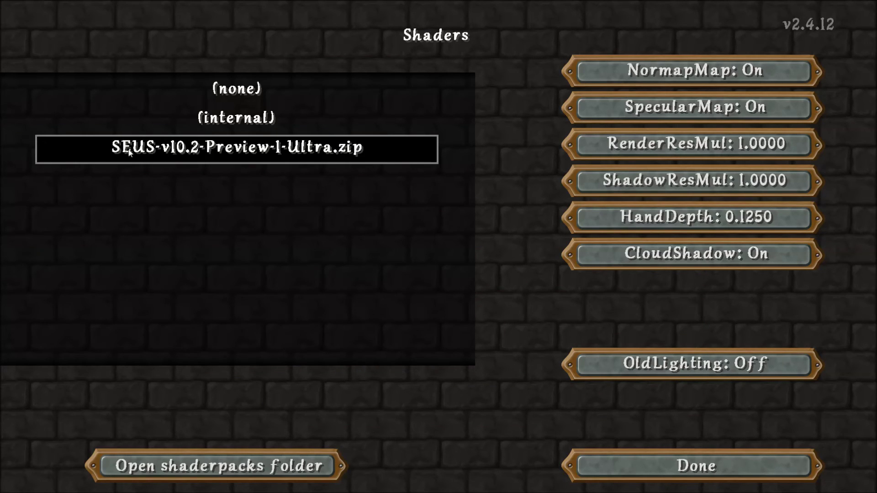
{"action": "left_click", "coordinate": [615, 463]}
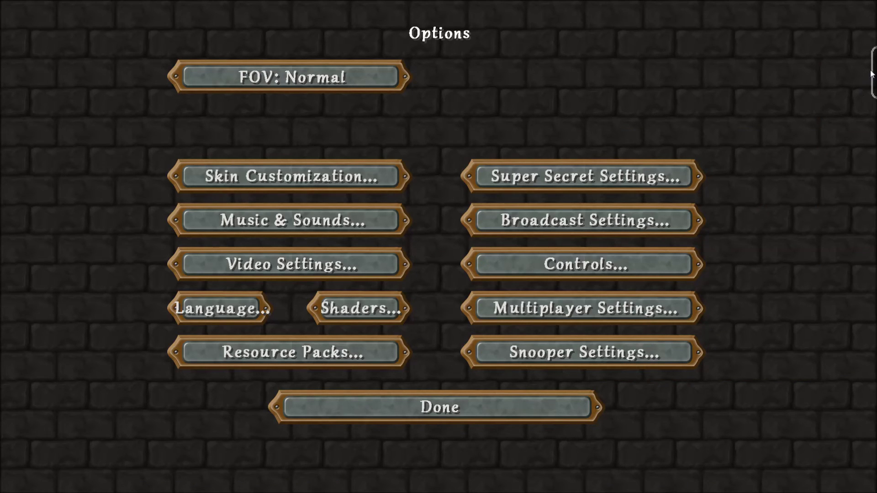
{"action": "left_click", "coordinate": [788, 81]}
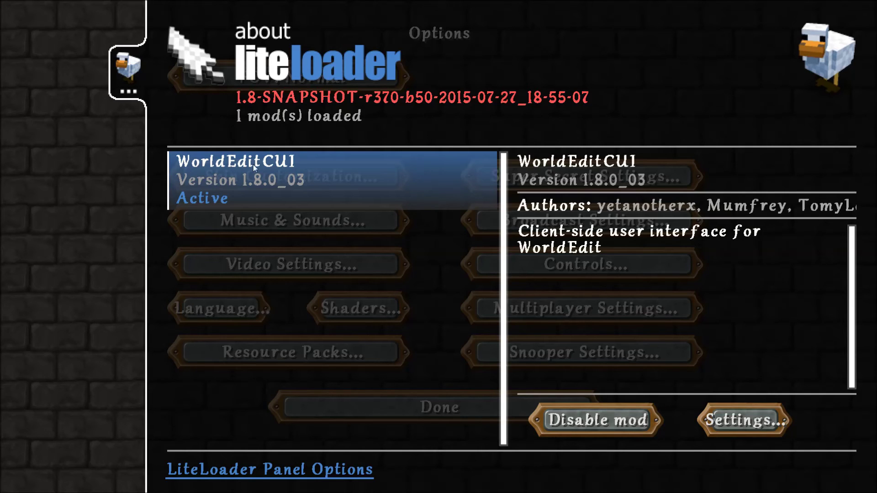
{"action": "left_click", "coordinate": [119, 226]}
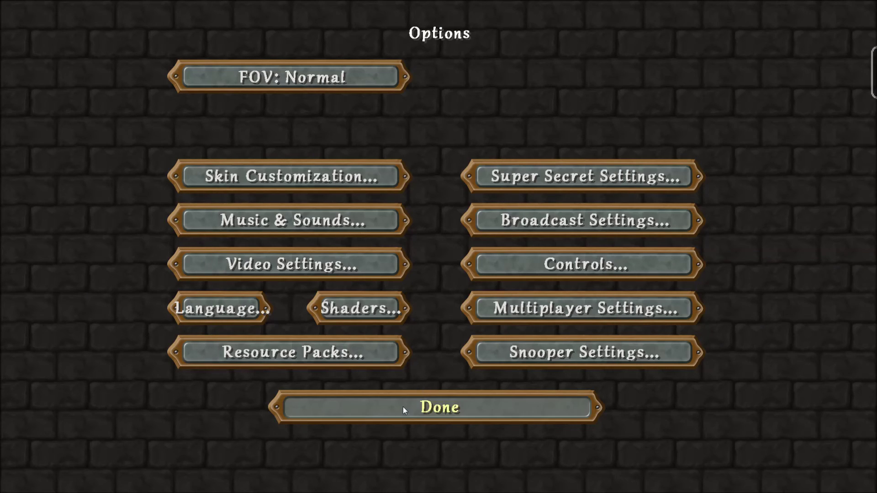
{"action": "left_click", "coordinate": [402, 408]}
{"action": "left_click", "coordinate": [437, 229]}
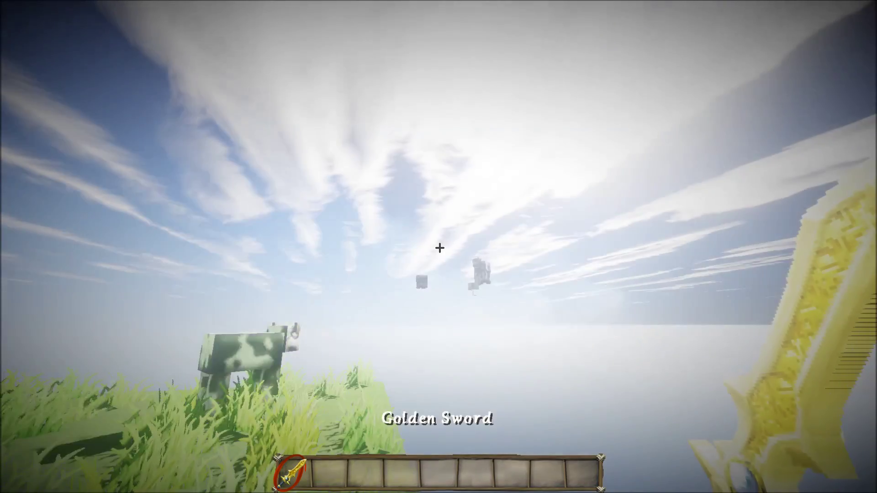
Step: Fly forward and up above the treetops in the shaded Zone world and begin the WorldEdit jump command
{"action": "key", "text": "w"}
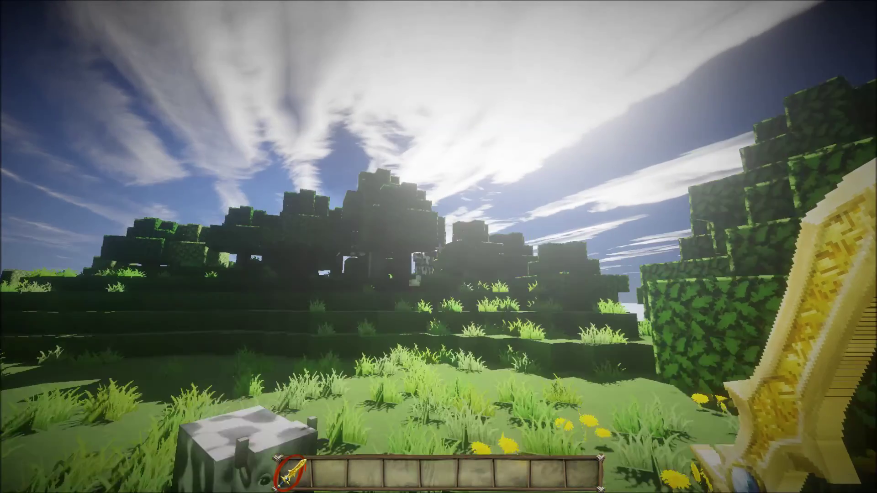
{"action": "key", "text": "space"}
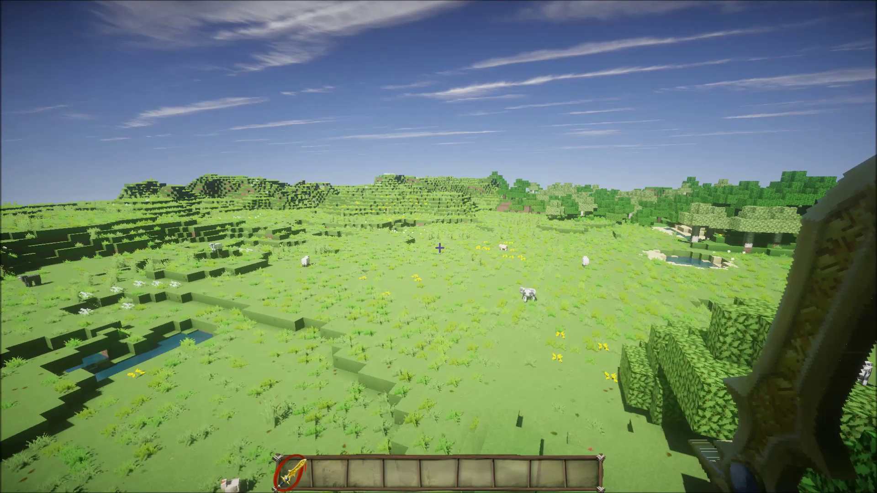
{"action": "type", "text": "ju"}
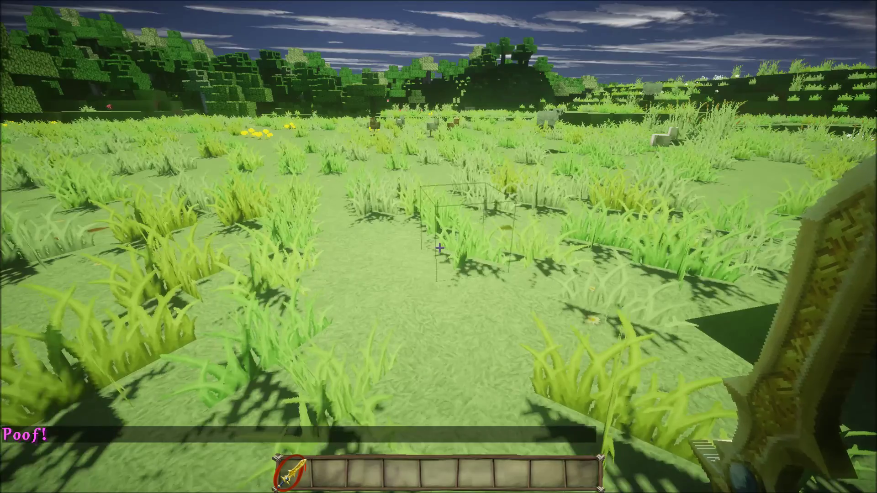
Step: Fly high above the meadow and forward toward the river
{"action": "key", "text": "space"}
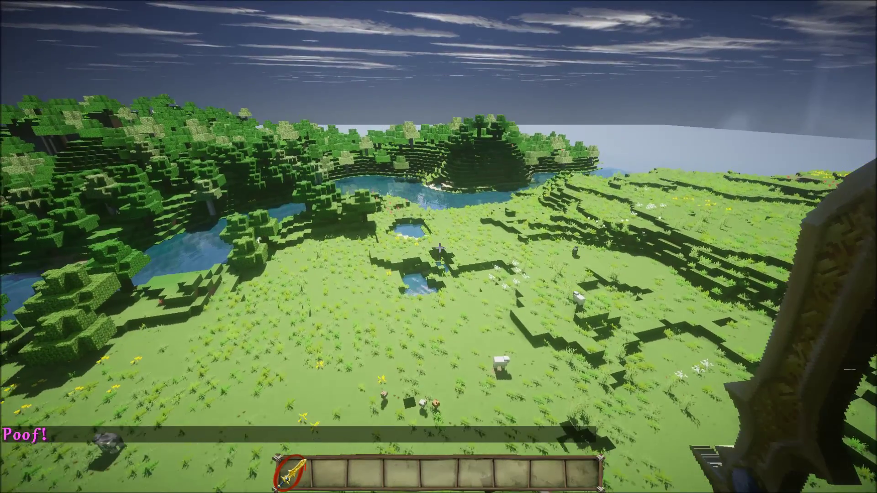
{"action": "key", "text": "w"}
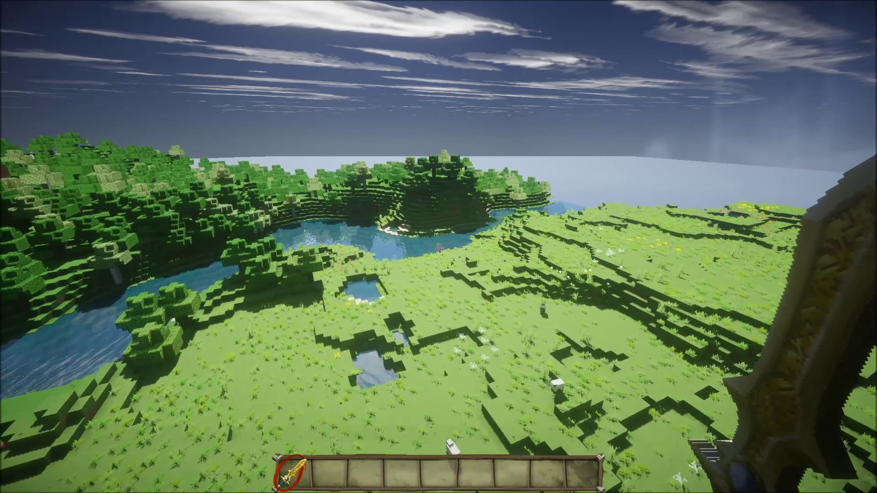
{"action": "key", "text": "w"}
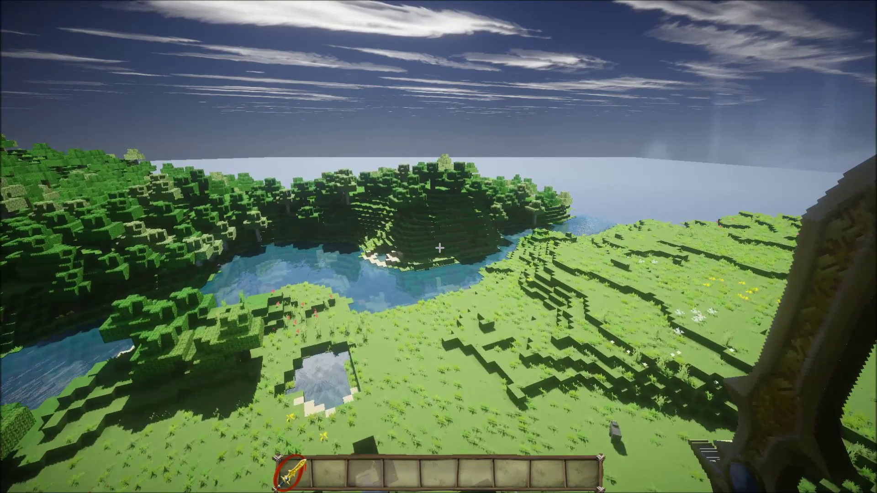